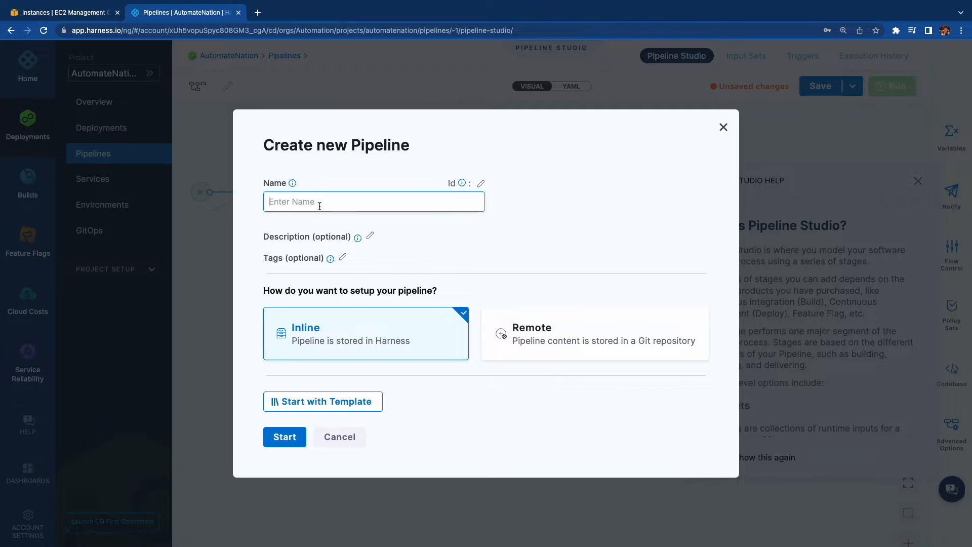
Create an inline pipeline named "Demo EC2" and dismiss the Pipeline Studio help.
{"action": "type", "text": "Demo EC2"}
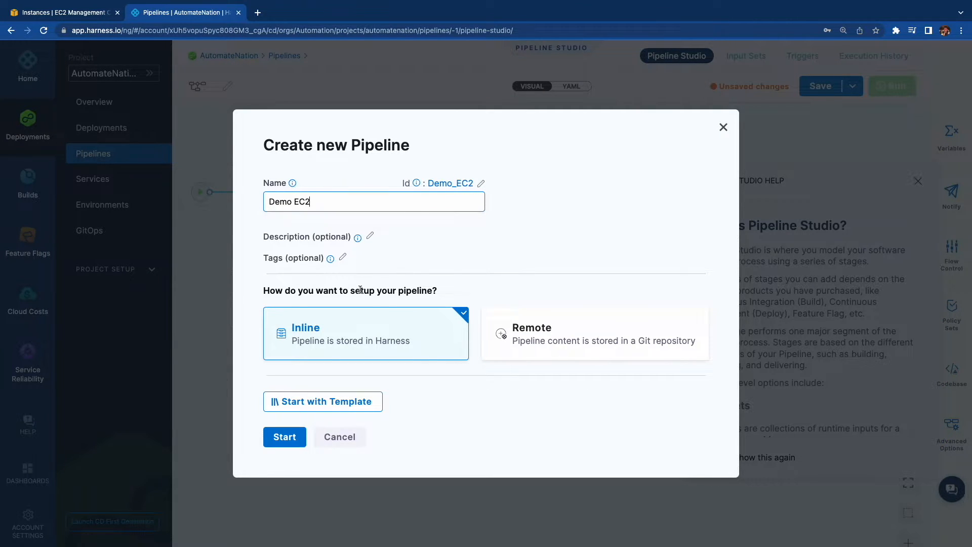
{"action": "left_click", "coordinate": [284, 436]}
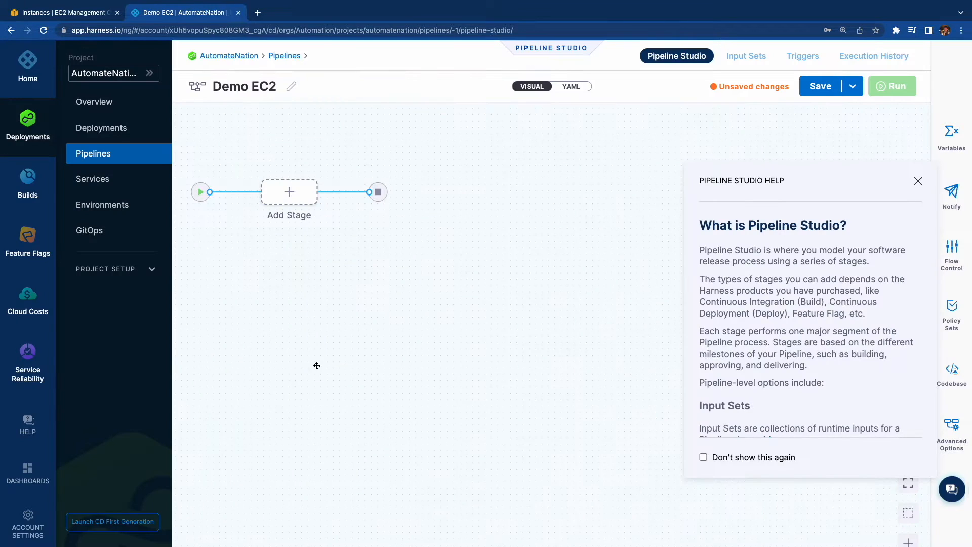
{"action": "left_click", "coordinate": [917, 182]}
Add a custom pipeline variable named AWS_ACCESS_KEY with the type Secret.
{"action": "left_click", "coordinate": [951, 136]}
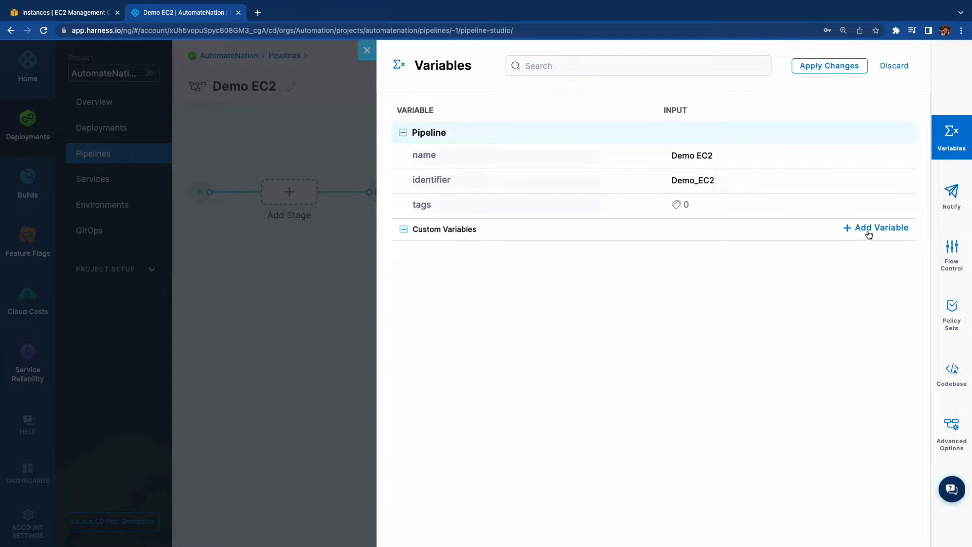
{"action": "left_click", "coordinate": [868, 233]}
{"action": "left_click", "coordinate": [434, 277]}
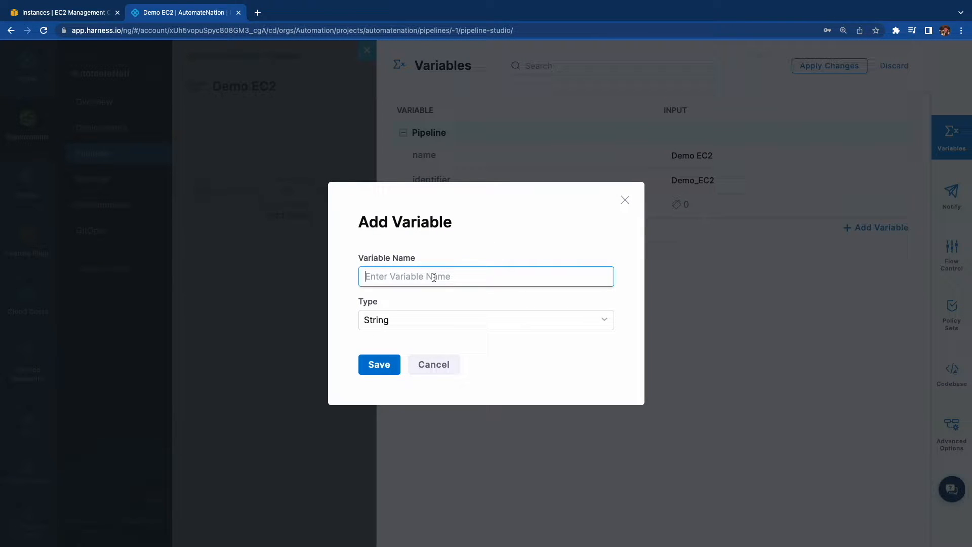
{"action": "type", "text": "AWS_ACCESS_KEY"}
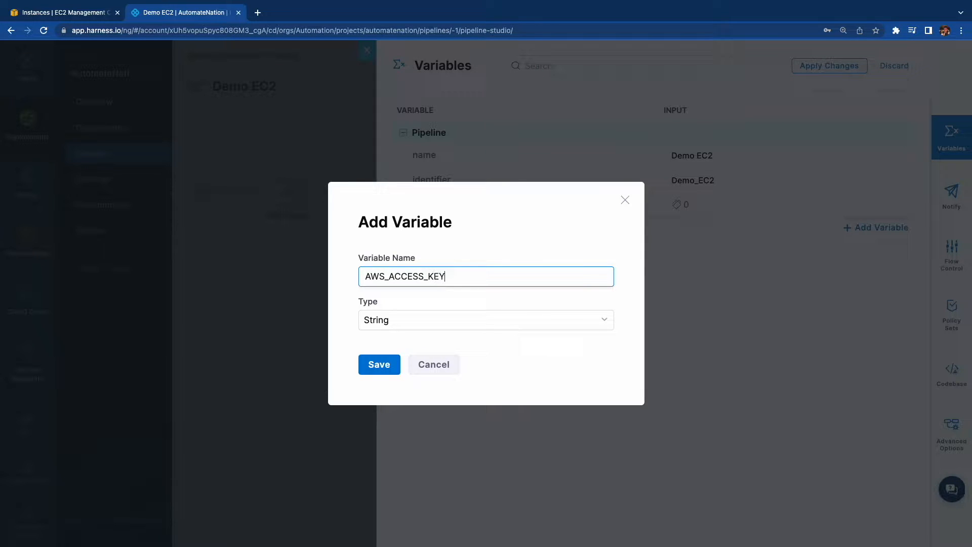
{"action": "left_click", "coordinate": [407, 320]}
{"action": "left_click", "coordinate": [375, 275]}
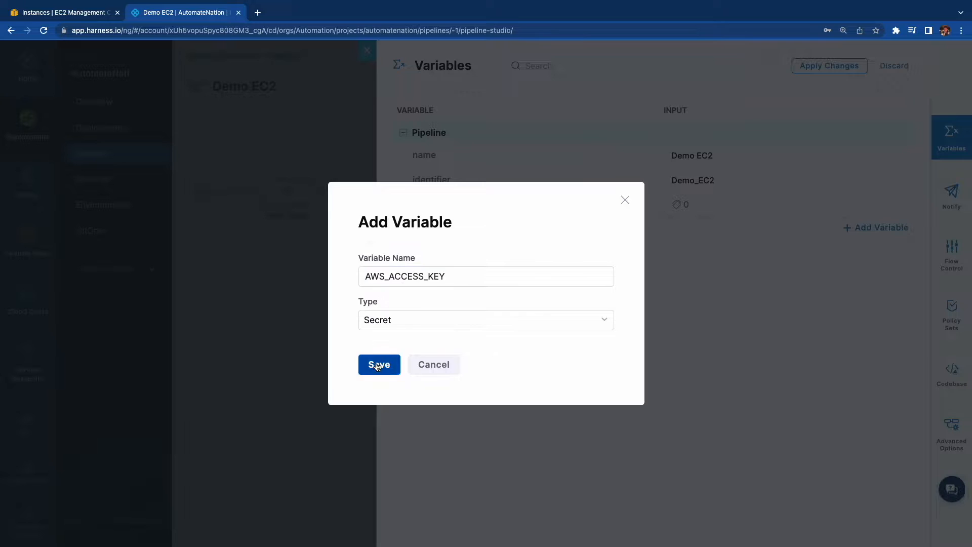
{"action": "left_click", "coordinate": [378, 364]}
Assign the stored secret AWS_ACCESS to the AWS_ACCESS_KEY variable.
{"action": "left_click", "coordinate": [769, 255]}
{"action": "left_click", "coordinate": [506, 253]}
{"action": "left_click", "coordinate": [294, 503]}
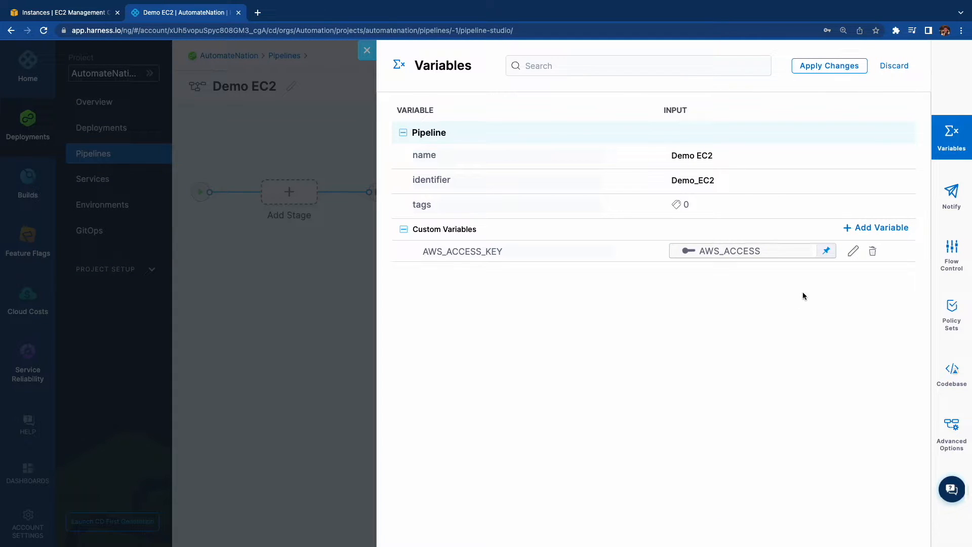
Add a second custom pipeline variable, AWS_SECRET_KEY, of type Secret and apply the variable changes.
{"action": "left_click", "coordinate": [893, 226]}
{"action": "left_click", "coordinate": [394, 274]}
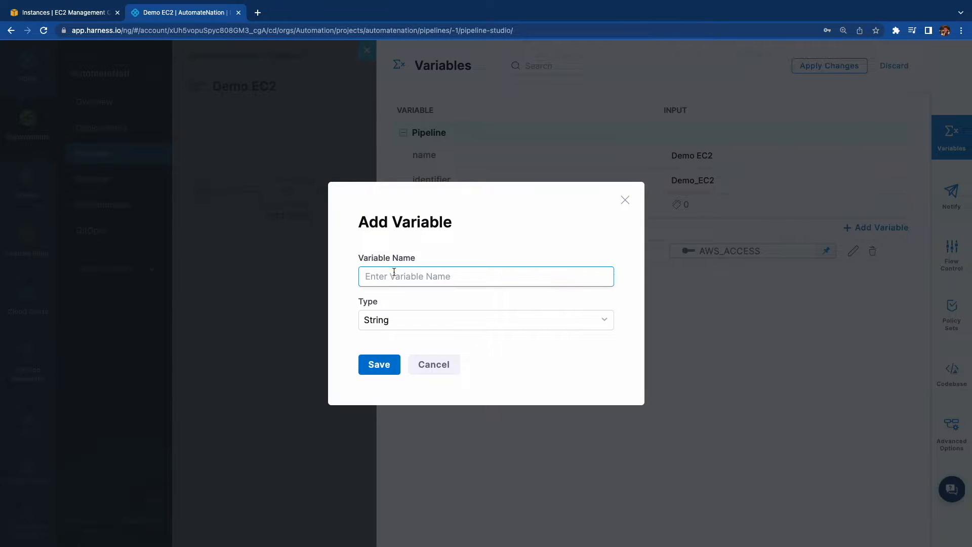
{"action": "type", "text": "AWS_SECRET_KEY"}
{"action": "left_click", "coordinate": [395, 320]}
{"action": "left_click", "coordinate": [397, 277]}
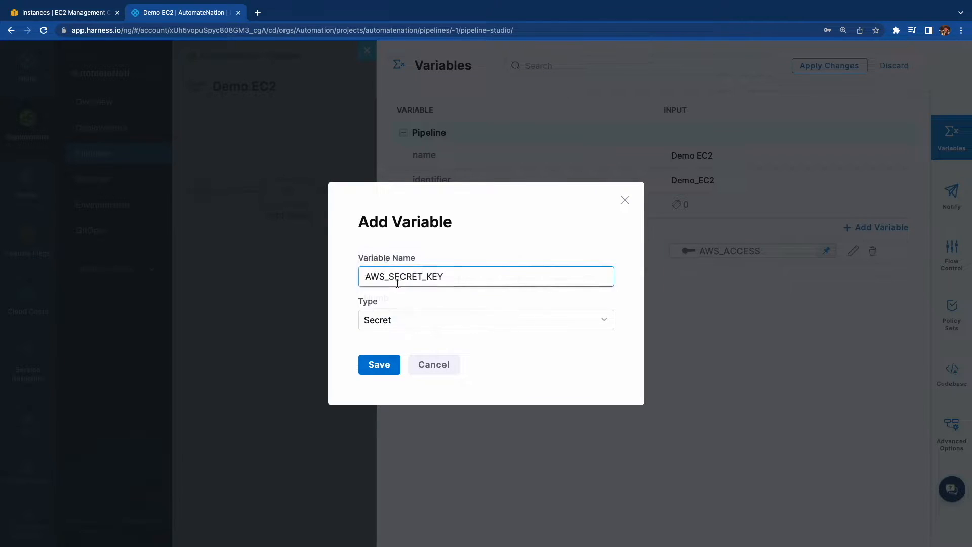
{"action": "left_click", "coordinate": [379, 364]}
{"action": "left_click", "coordinate": [845, 69]}
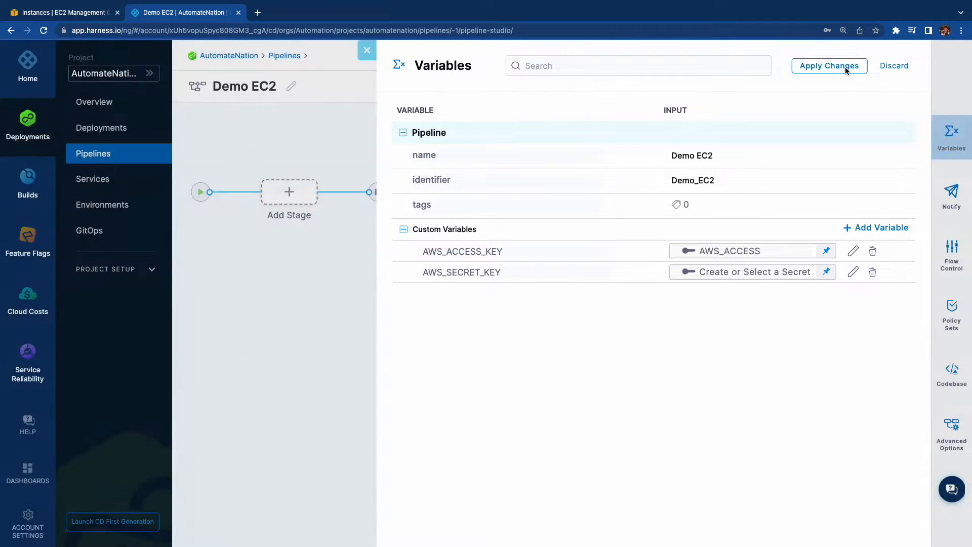
Add a Custom Stage named "Provision EC2 Instance" to the pipeline.
{"action": "left_click", "coordinate": [289, 192]}
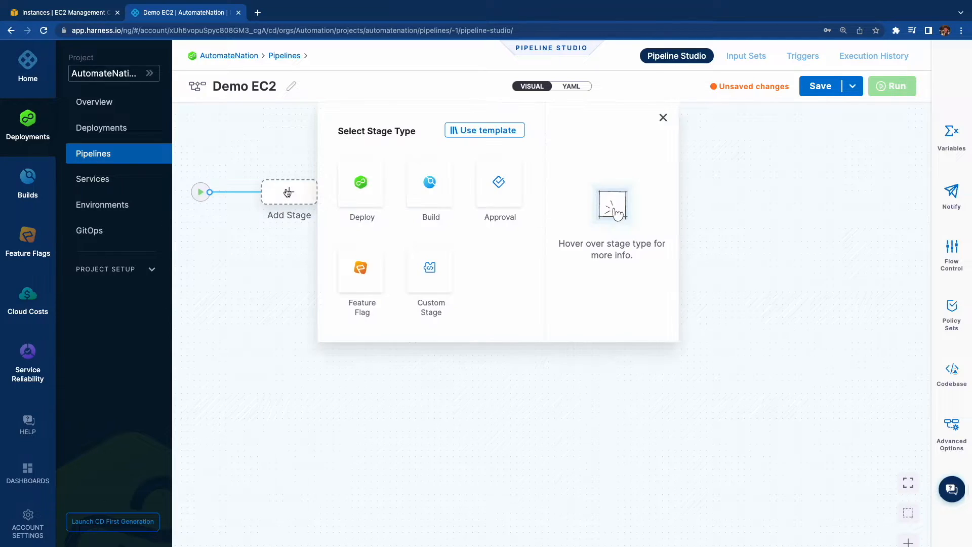
{"action": "left_click", "coordinate": [419, 272]}
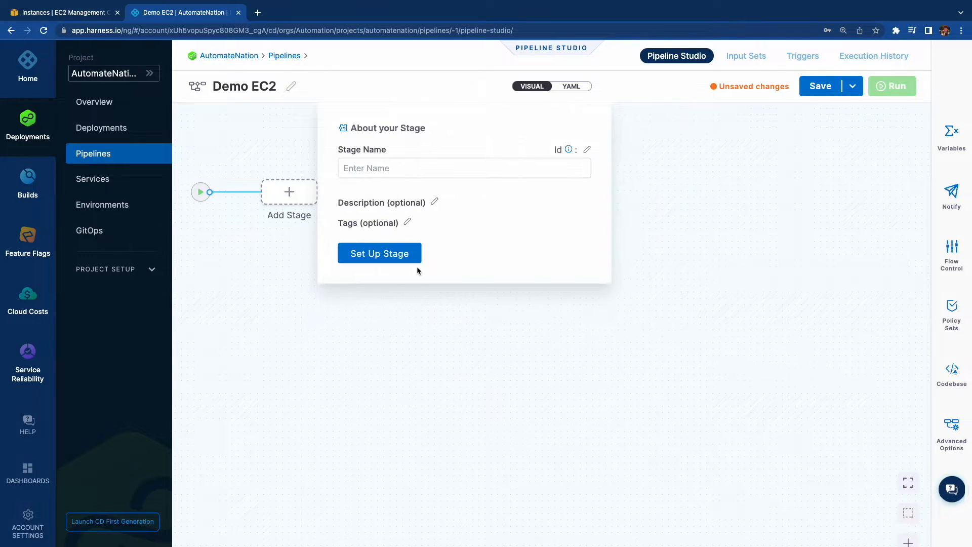
{"action": "type", "text": "Pr"}
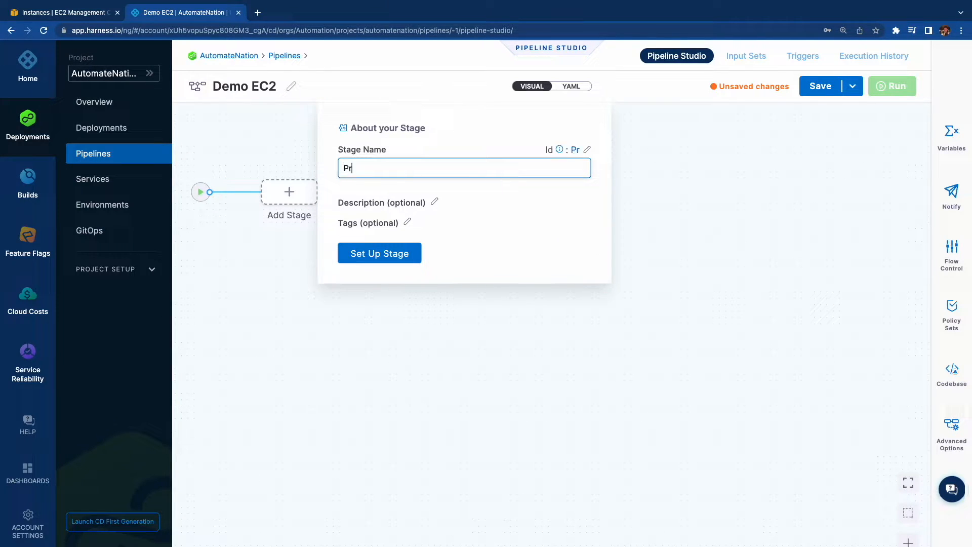
{"action": "type", "text": "ovision E"}
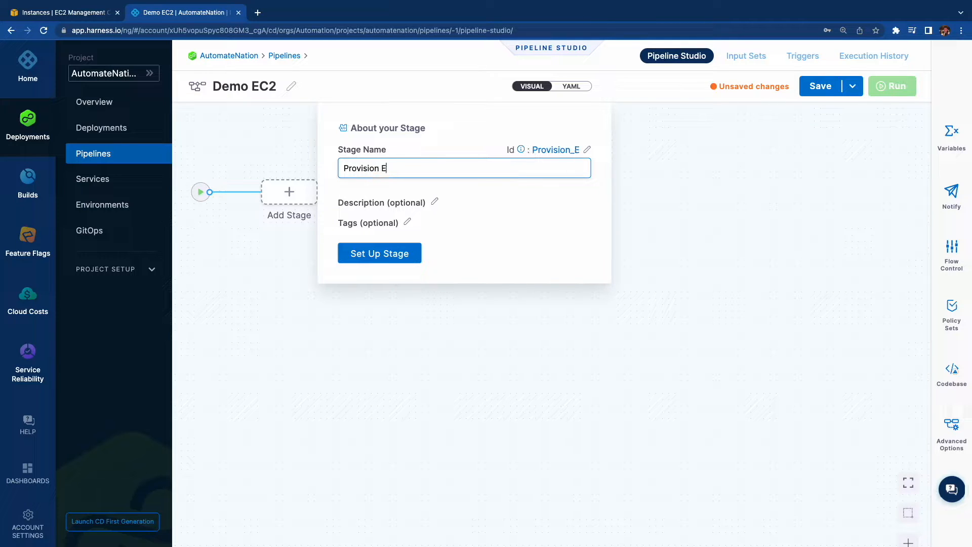
{"action": "type", "text": "C2 Instance"}
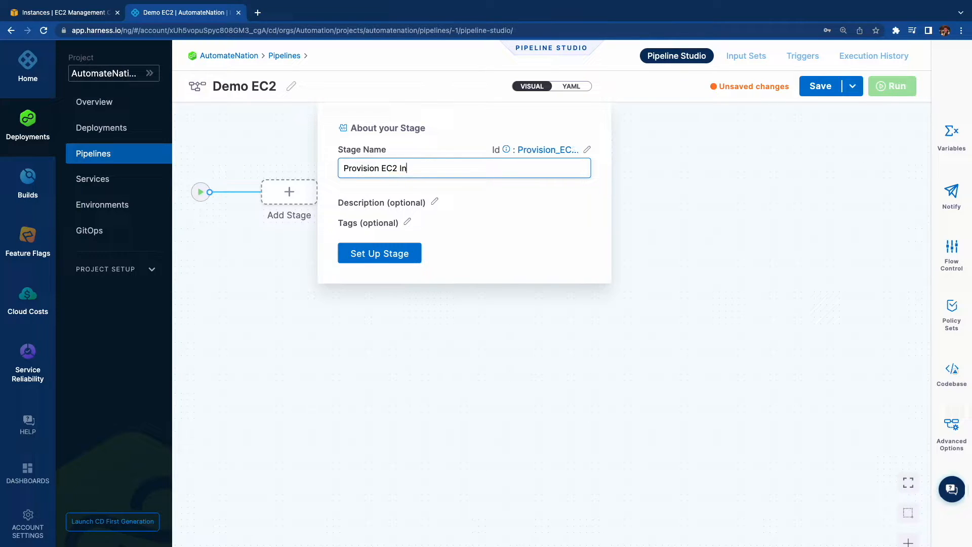
{"action": "left_click", "coordinate": [380, 253]}
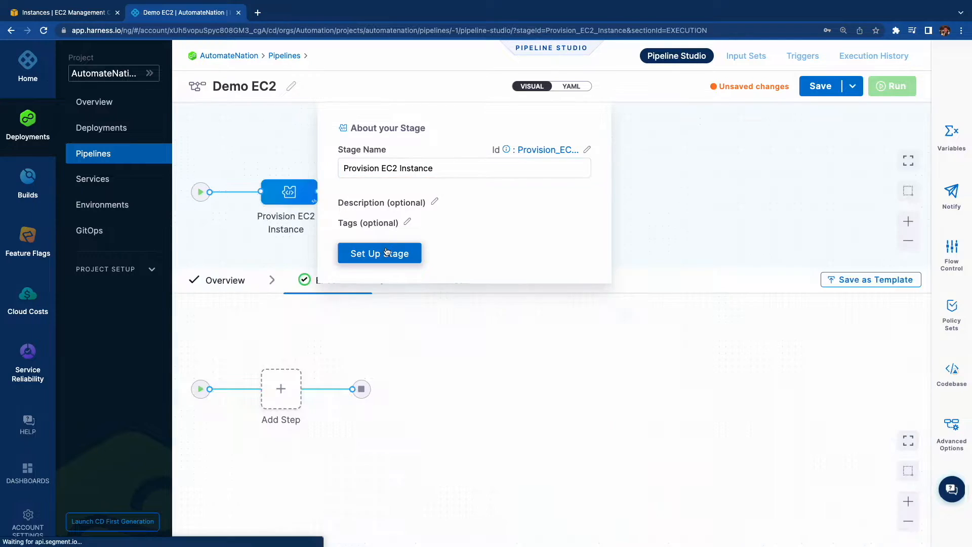
Add a Shell Script step named "Set Env" to the stage's execution.
{"action": "left_click", "coordinate": [281, 390]}
{"action": "left_click", "coordinate": [324, 363]}
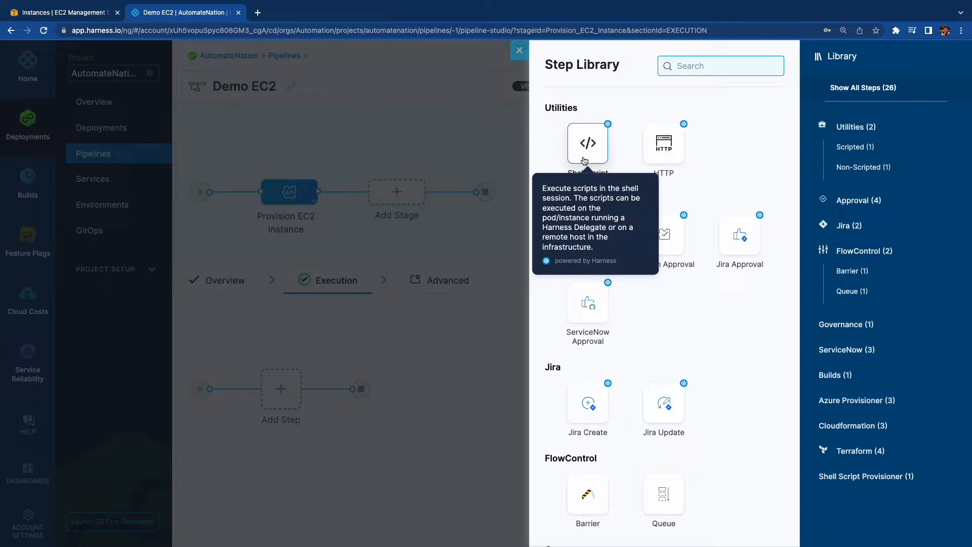
{"action": "left_click", "coordinate": [585, 161]}
{"action": "left_click", "coordinate": [627, 147]}
{"action": "type", "text": "Set Env"}
Paste the Bash script skeleton with empty ACCESS and SECRET assignments into the expanded script editor.
{"action": "left_click", "coordinate": [681, 326]}
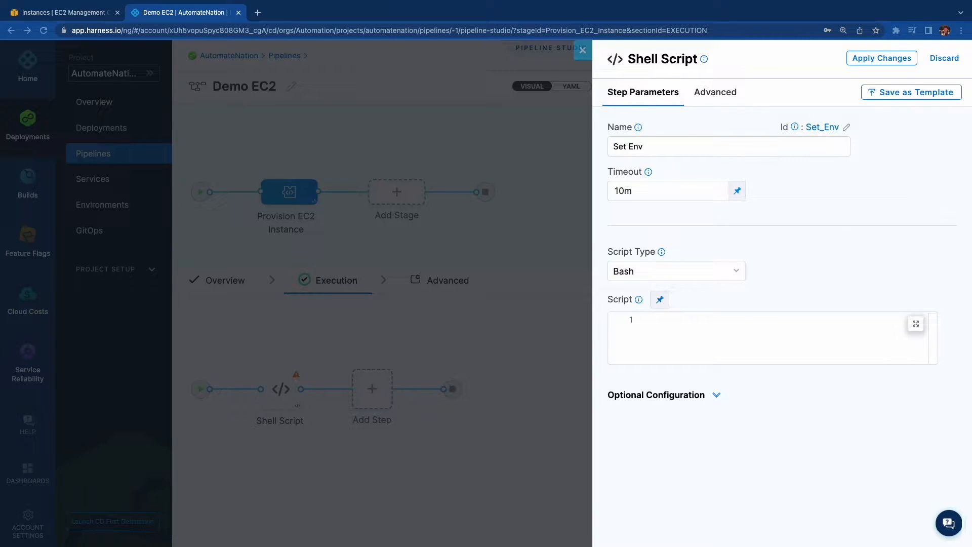
{"action": "left_click", "coordinate": [915, 324]}
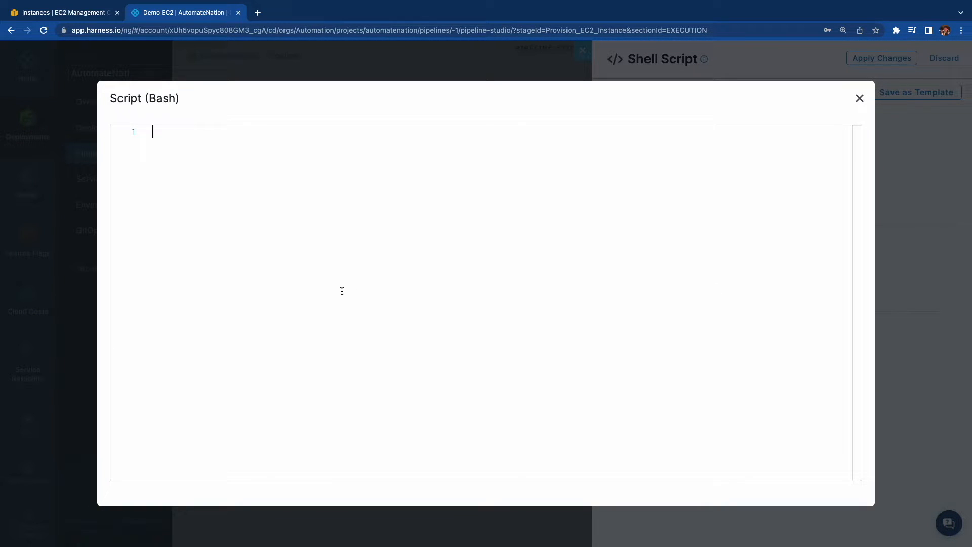
{"action": "key", "text": "ctrl+v"}
Set ACCESS to <+pipeline.variables.AWS_ACCESS_KEY> and SECRET to <+pipeline.variables.AWS_SECRET_KEY> in the script.
{"action": "left_click", "coordinate": [201, 169]}
{"action": "type", "text": "<+pip"}
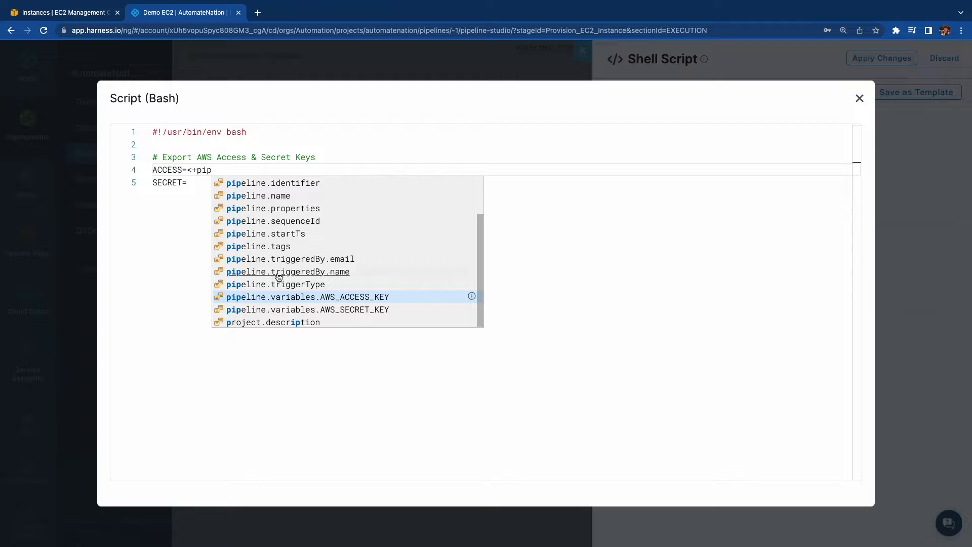
{"action": "left_click", "coordinate": [344, 297]}
{"action": "left_click", "coordinate": [208, 183]}
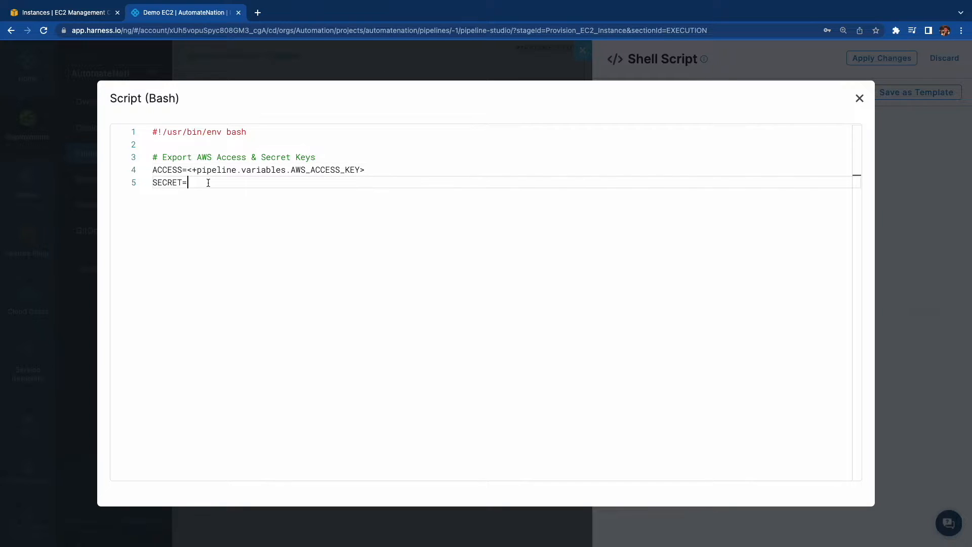
{"action": "type", "text": "<+"}
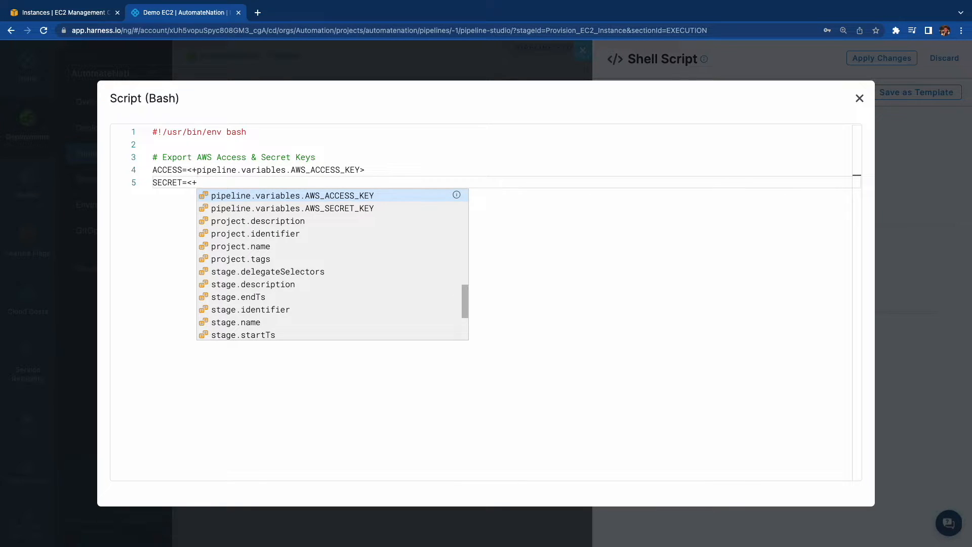
{"action": "left_click", "coordinate": [320, 209]}
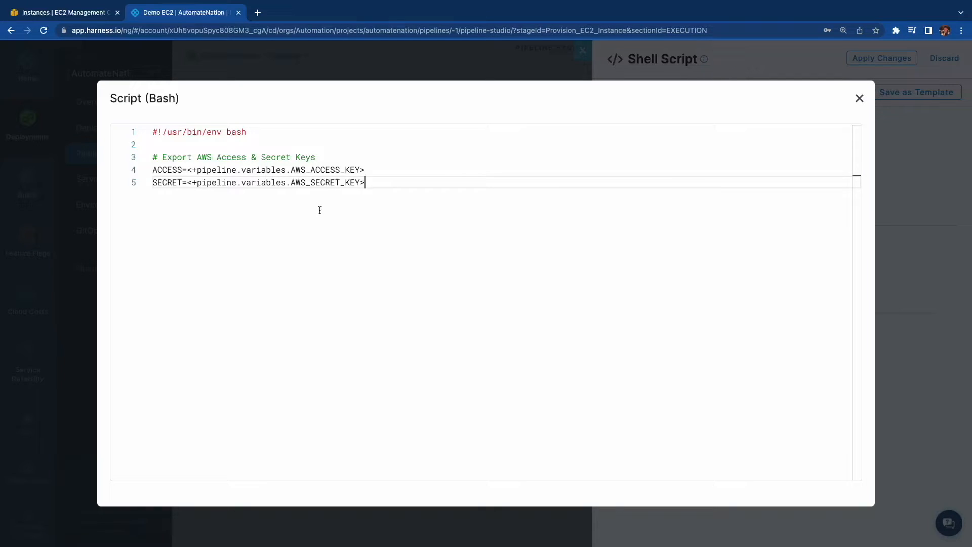
{"action": "key", "text": "Return"}
{"action": "left_click", "coordinate": [859, 99]}
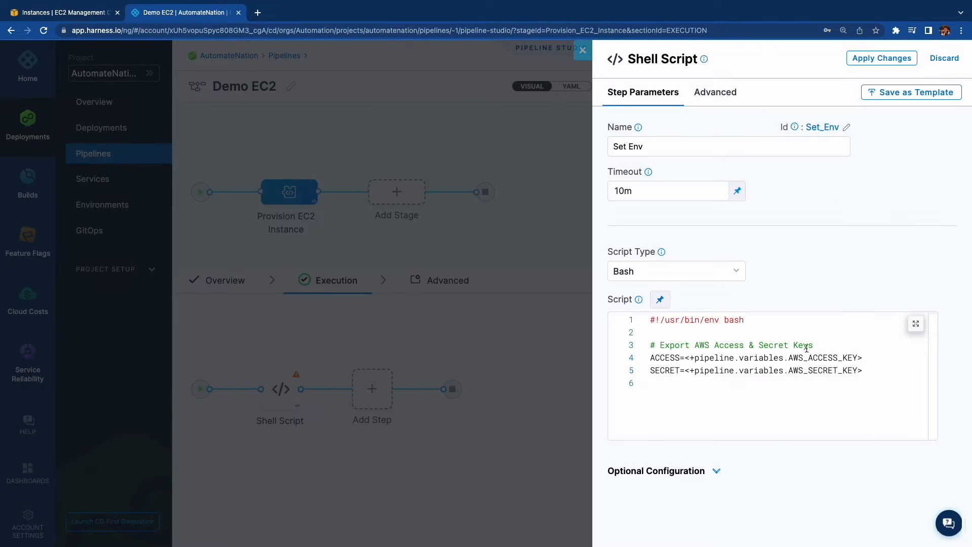
Add a String script output variable AWS_ACCESS_KEY with the value ACCESS, matching the script's variable name.
{"action": "left_click", "coordinate": [714, 475]}
{"action": "scroll", "coordinate": [713, 473], "scroll_direction": "down", "scroll_amount": 3}
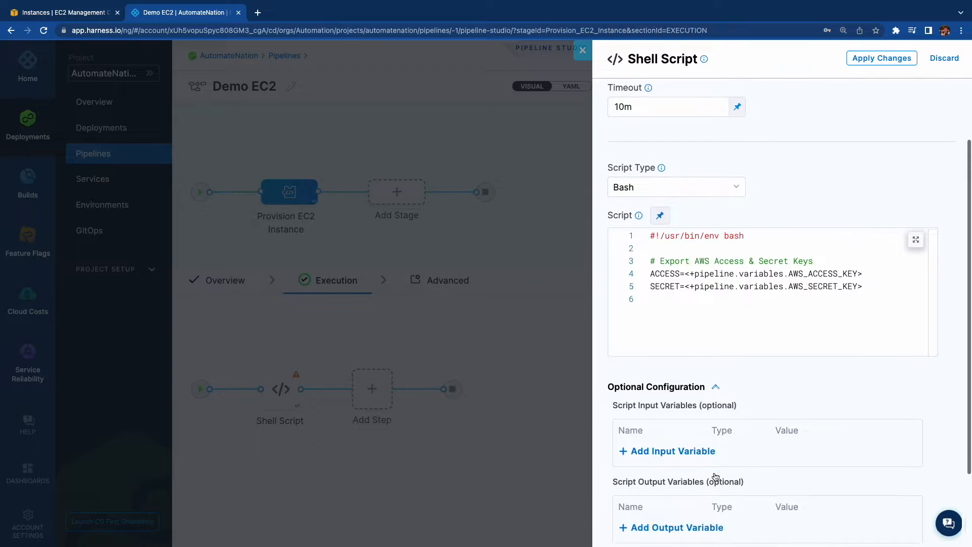
{"action": "left_click", "coordinate": [674, 440]}
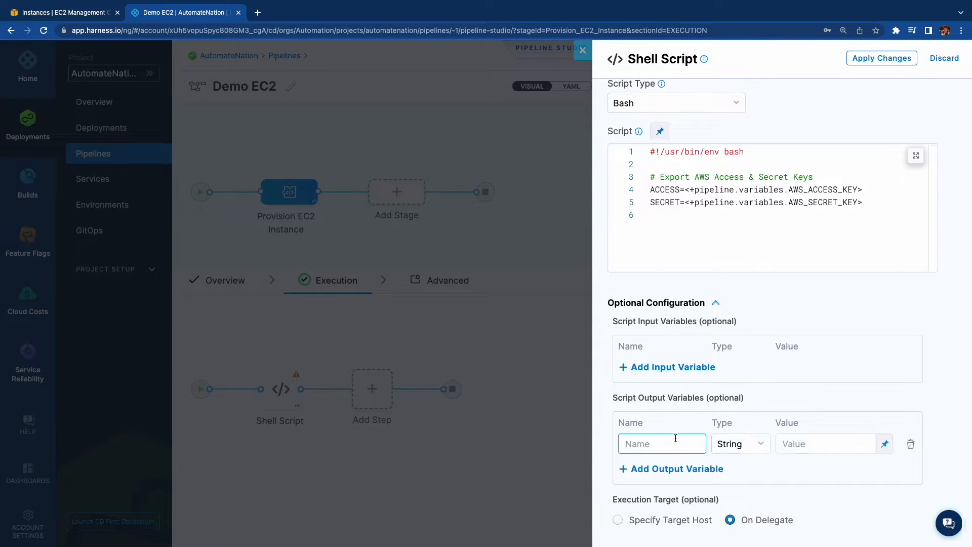
{"action": "type", "text": "AWS_"}
{"action": "type", "text": "ACCESS_KEY"}
{"action": "key", "text": "Tab"}
{"action": "left_click", "coordinate": [795, 444]}
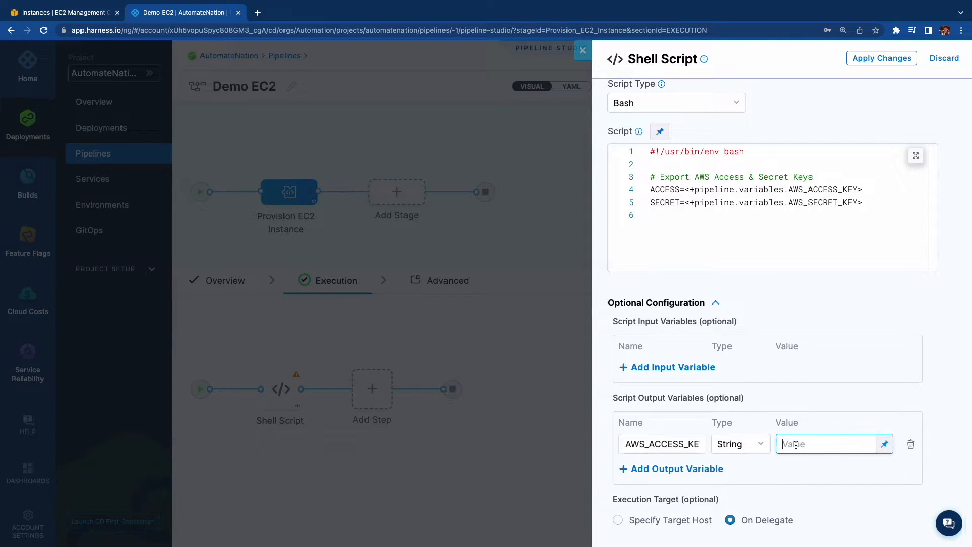
{"action": "type", "text": "ACCESS"}
{"action": "double_click", "coordinate": [668, 190]}
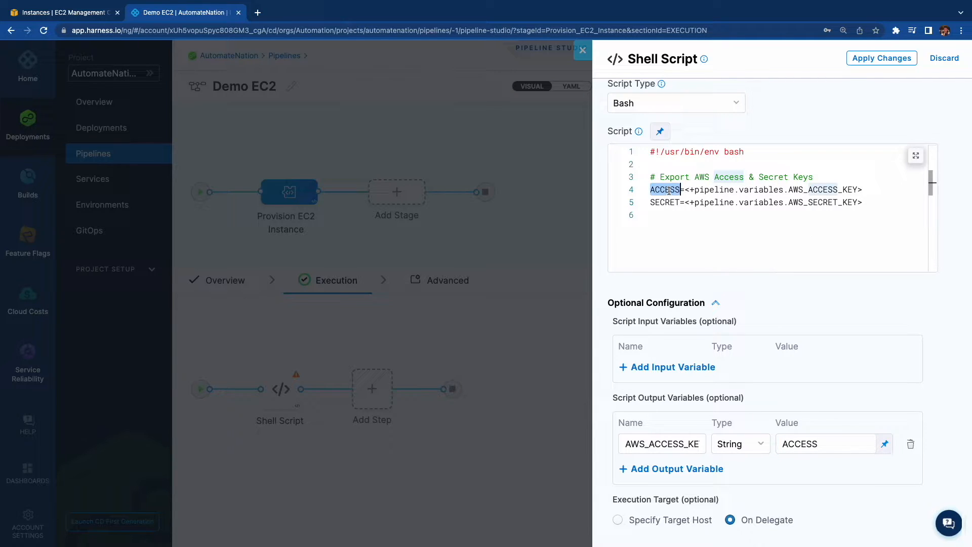
Add a String script output variable AWS_SECRET_KEY with the value SECRET, matching the script's variable name.
{"action": "left_click", "coordinate": [671, 469]}
{"action": "type", "text": "AW"}
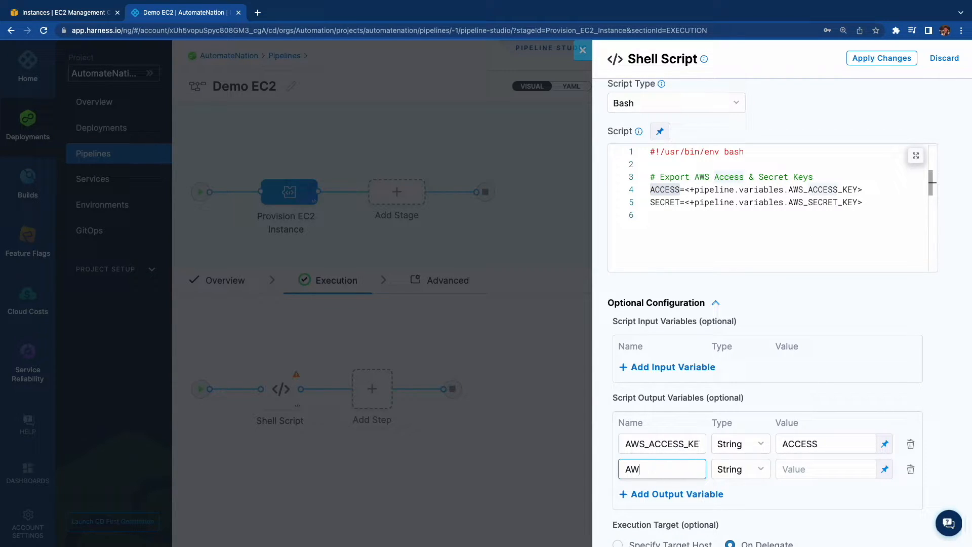
{"action": "type", "text": "S_SECRET_KEY"}
{"action": "left_click", "coordinate": [798, 470]}
{"action": "type", "text": "SECRET"}
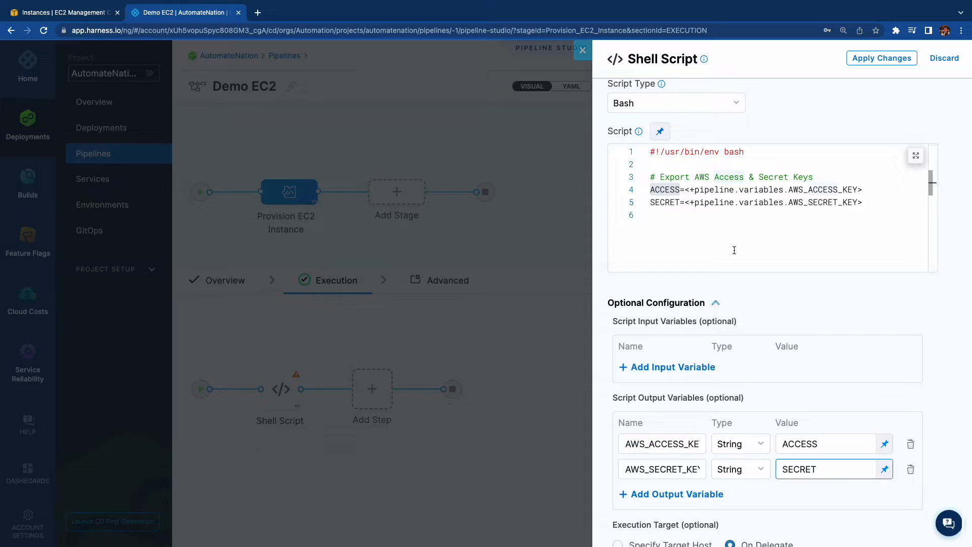
{"action": "left_click", "coordinate": [664, 203]}
{"action": "double_click", "coordinate": [664, 203]}
{"action": "scroll", "coordinate": [650, 474], "scroll_direction": "down", "scroll_amount": 2}
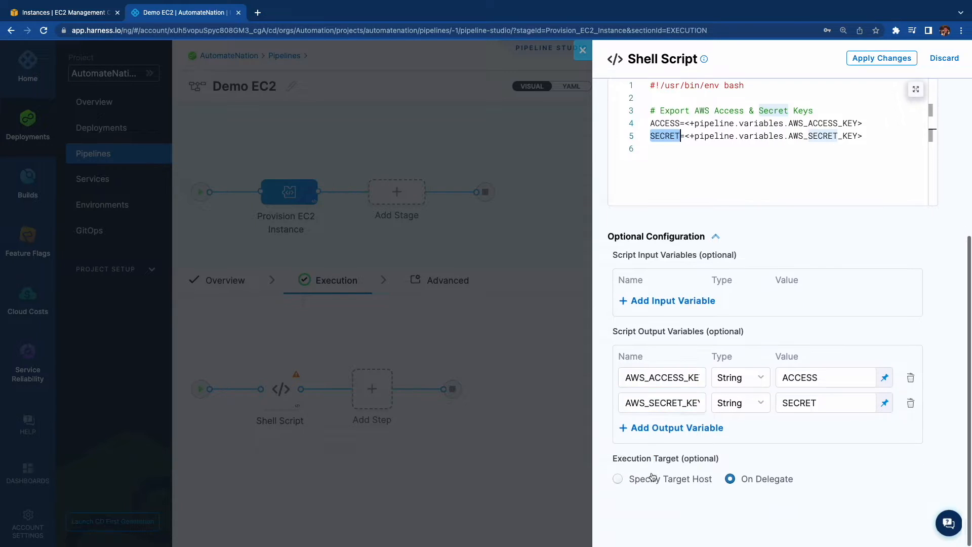
{"action": "left_click", "coordinate": [686, 480]}
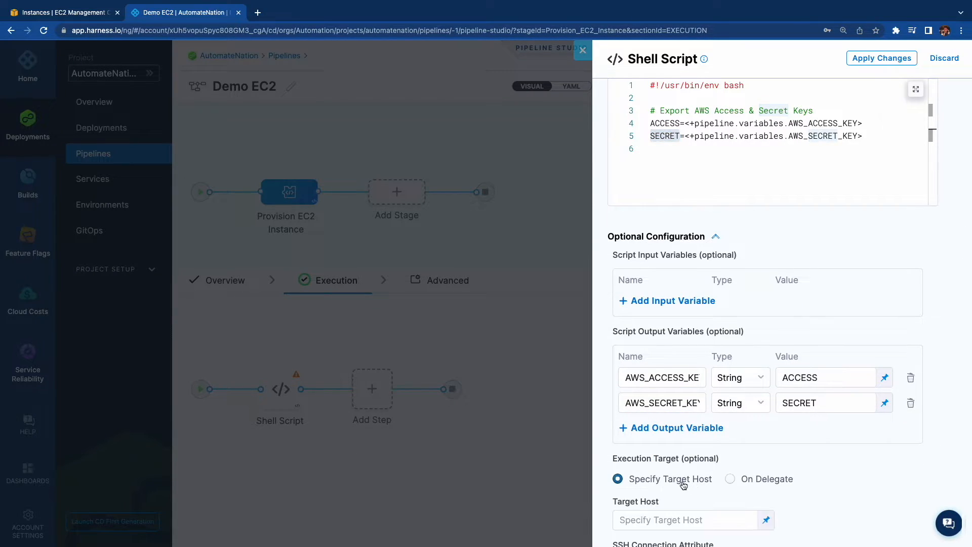
{"action": "scroll", "coordinate": [683, 480], "scroll_direction": "down", "scroll_amount": 4}
{"action": "left_click", "coordinate": [751, 351]}
{"action": "scroll", "coordinate": [753, 350], "scroll_direction": "up", "scroll_amount": 7}
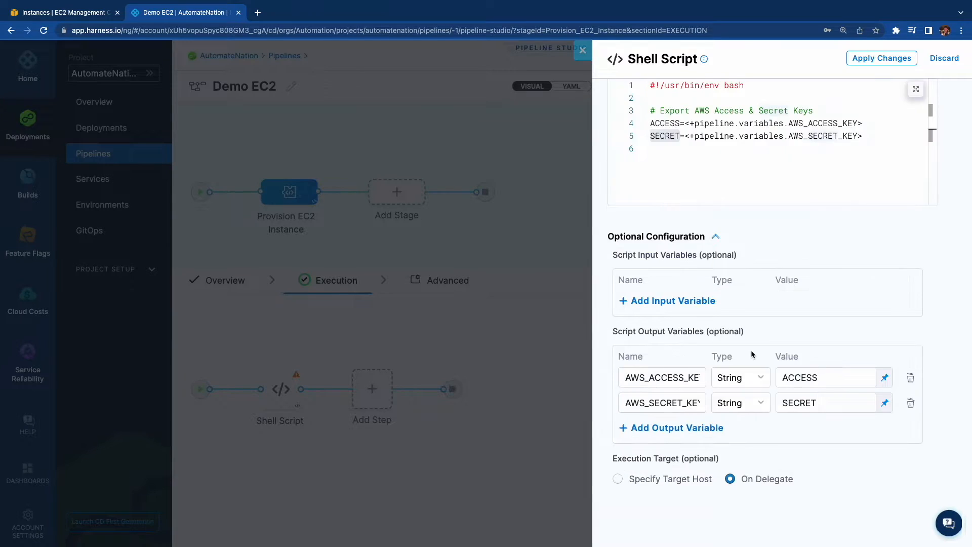
Set the Set Env step's delegate selector to drdelegate in its advanced settings.
{"action": "left_click", "coordinate": [712, 94]}
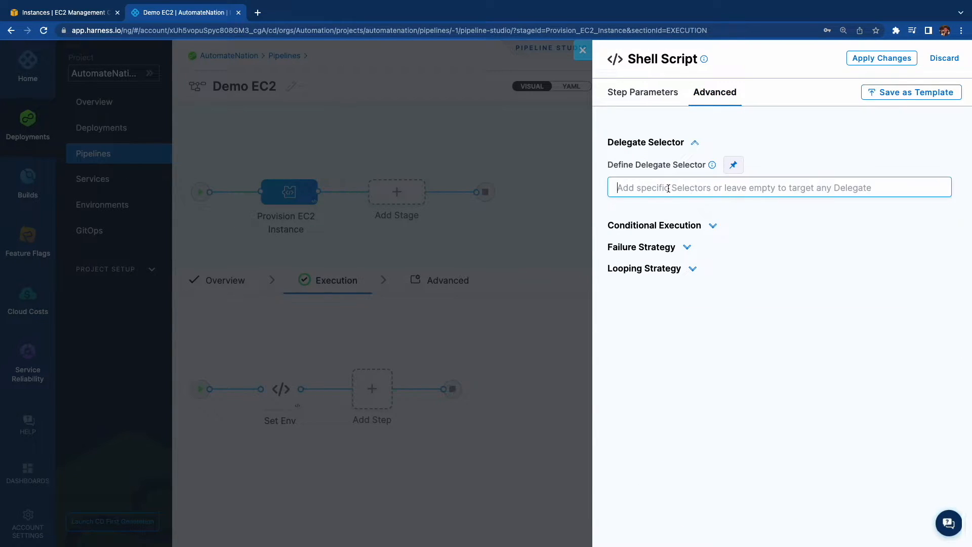
{"action": "left_click", "coordinate": [670, 189]}
{"action": "left_click", "coordinate": [664, 212]}
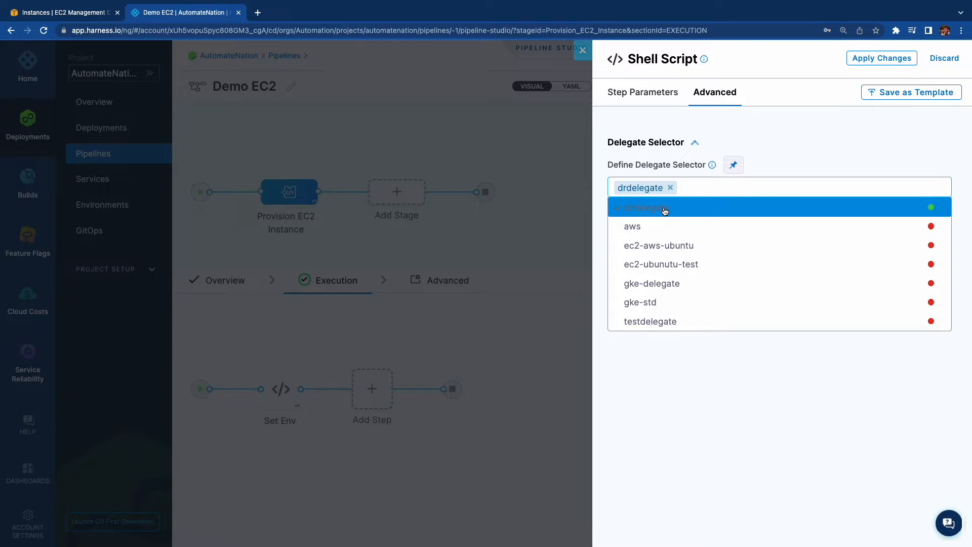
Apply the Set Env changes and add a Shell Script Provision step named Launch EC2 Instance after it.
{"action": "left_click", "coordinate": [883, 59]}
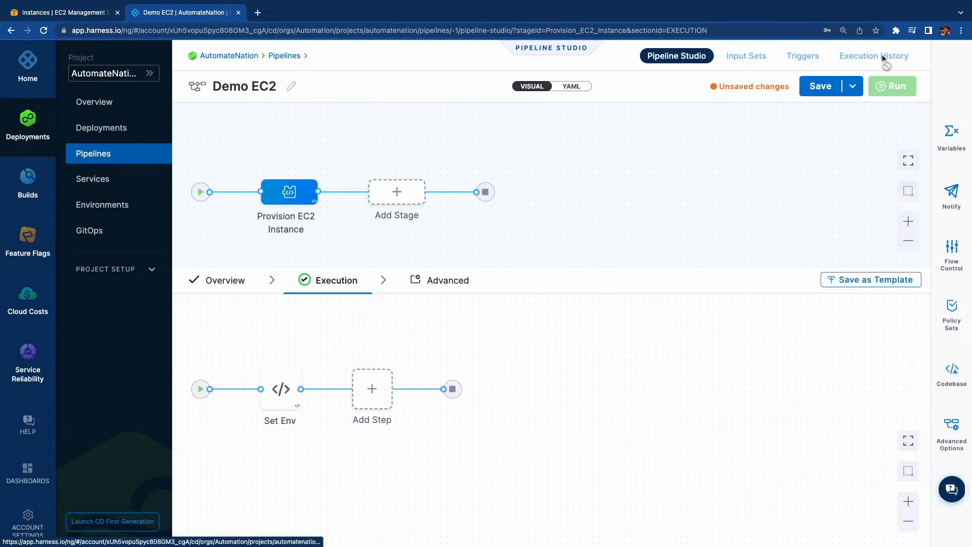
{"action": "left_click", "coordinate": [373, 390]}
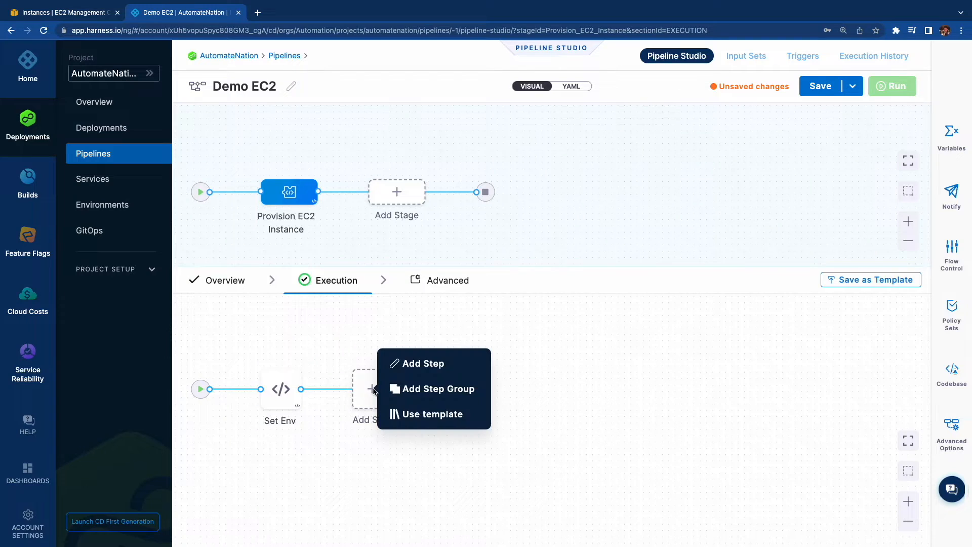
{"action": "left_click", "coordinate": [431, 364]}
{"action": "scroll", "coordinate": [613, 420], "scroll_direction": "down", "scroll_amount": 10}
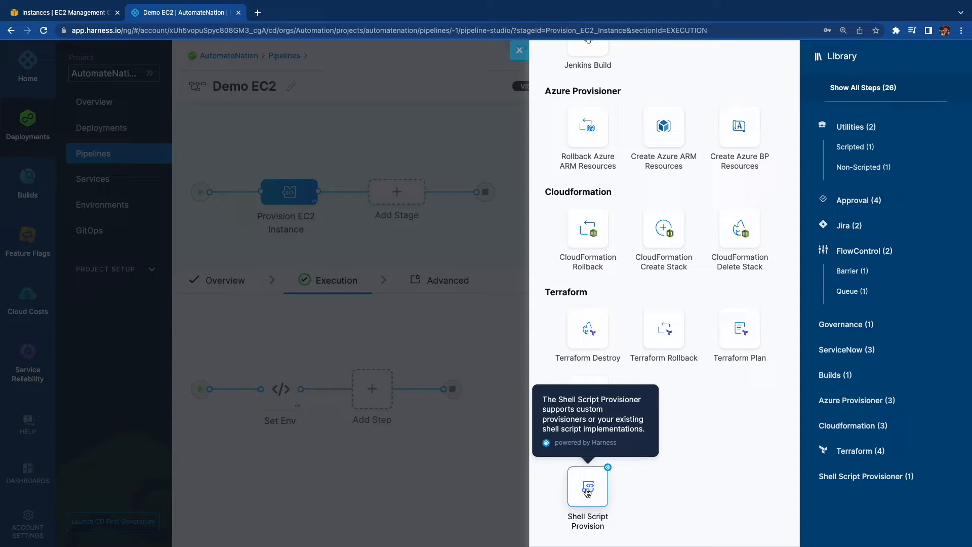
{"action": "left_click", "coordinate": [587, 492]}
{"action": "left_click", "coordinate": [635, 152]}
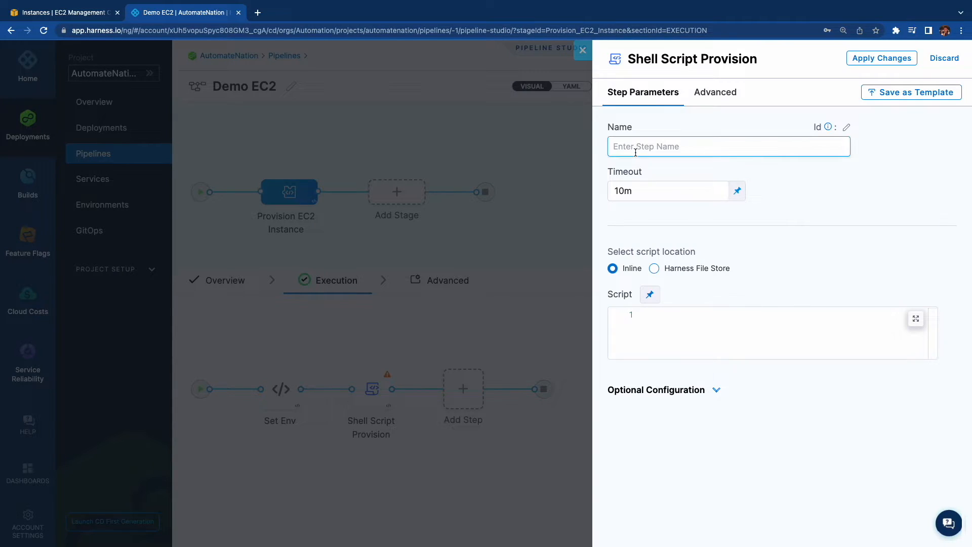
{"action": "type", "text": "Lau"}
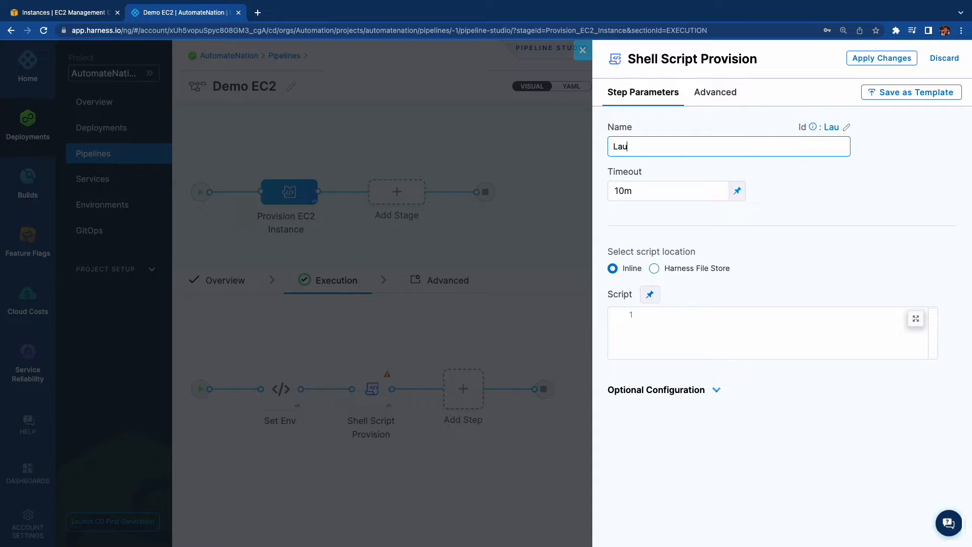
{"action": "type", "text": "nch EC2"}
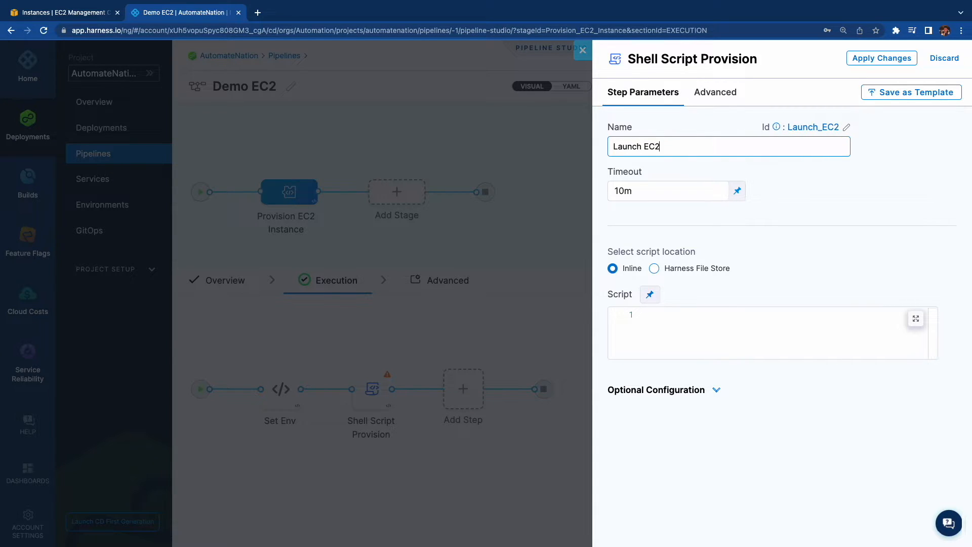
{"action": "type", "text": " Instance"}
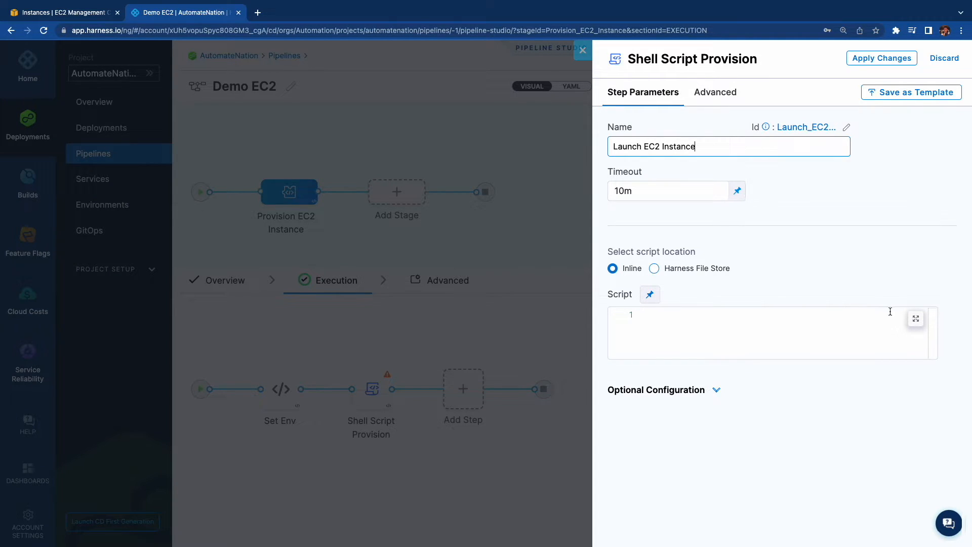
Paste the prepared bash script that installs awscli and launches one t2.medium instance in ap-southeast-1 into the expanded script editor.
{"action": "left_click", "coordinate": [915, 318]}
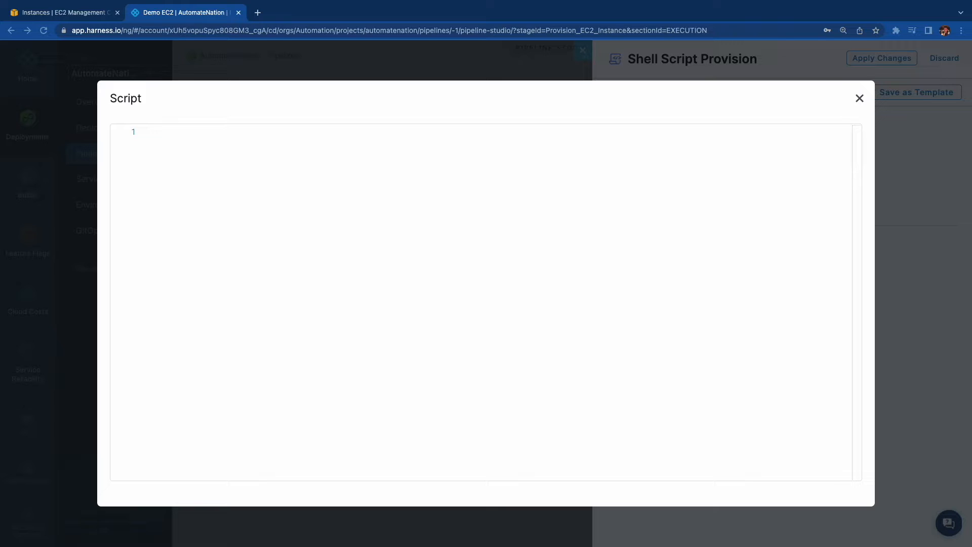
{"action": "left_click", "coordinate": [232, 190]}
{"action": "key", "text": "super+v"}
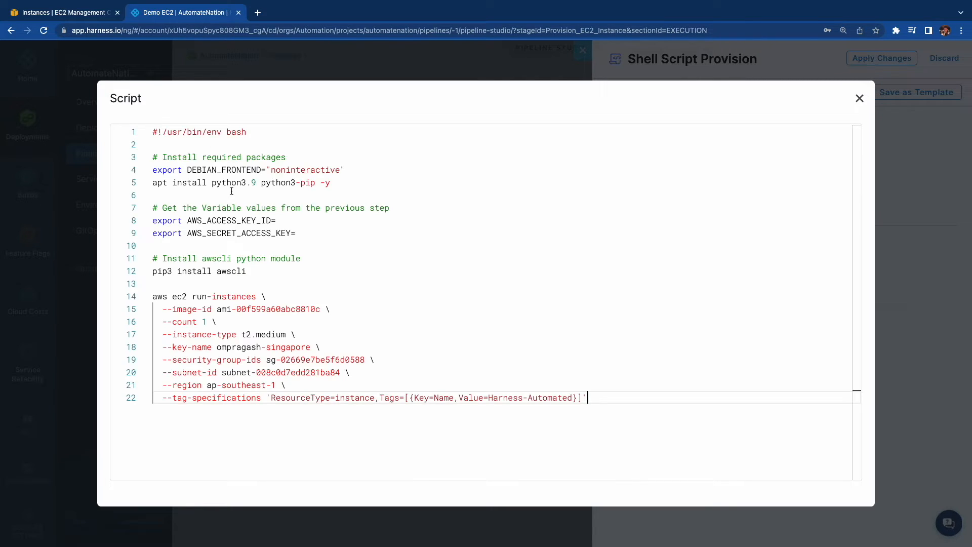
Set AWS_ACCESS_KEY_ID in the script to <+execution.steps.Set_Env.output.outputVariables.AWS_ACCESS_KEY>.
{"action": "left_click", "coordinate": [315, 220]}
{"action": "type", "text": "<+exec"}
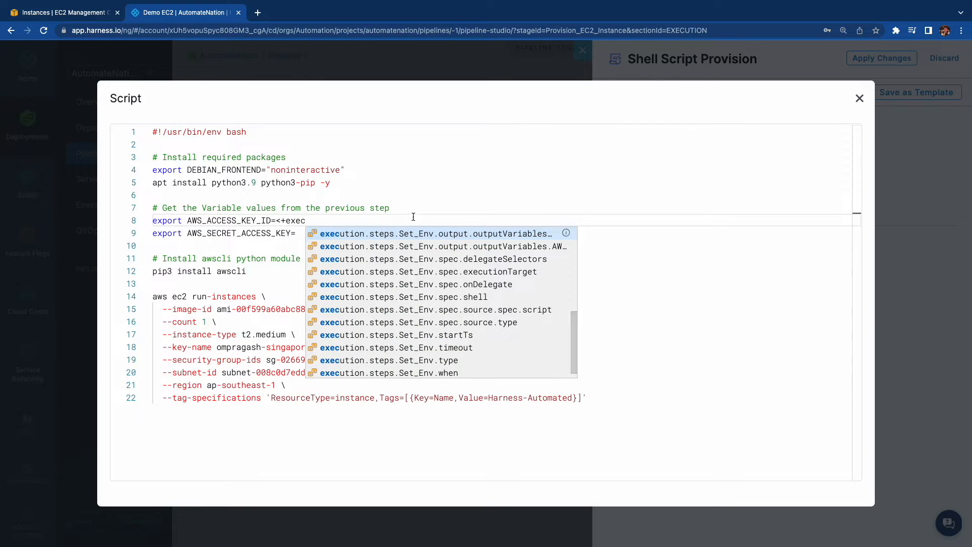
{"action": "left_click", "coordinate": [492, 234]}
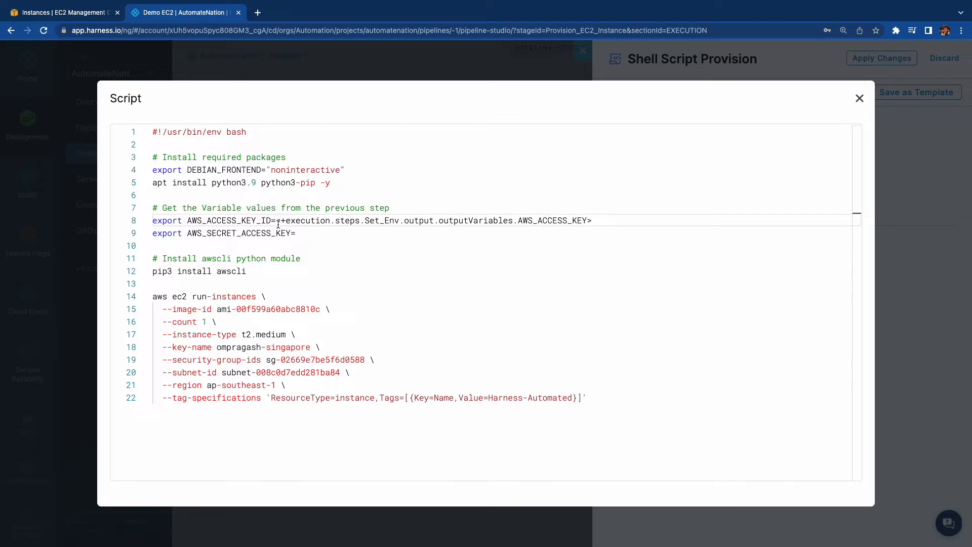
Set AWS_SECRET_ACCESS_KEY to a copy of the access key expression, changed to <+execution.steps.Set_Env.output.outputVariables.AWS_SECRET_KEY>.
{"action": "left_click_drag", "start_coordinate": [276, 223], "coordinate": [632, 224]}
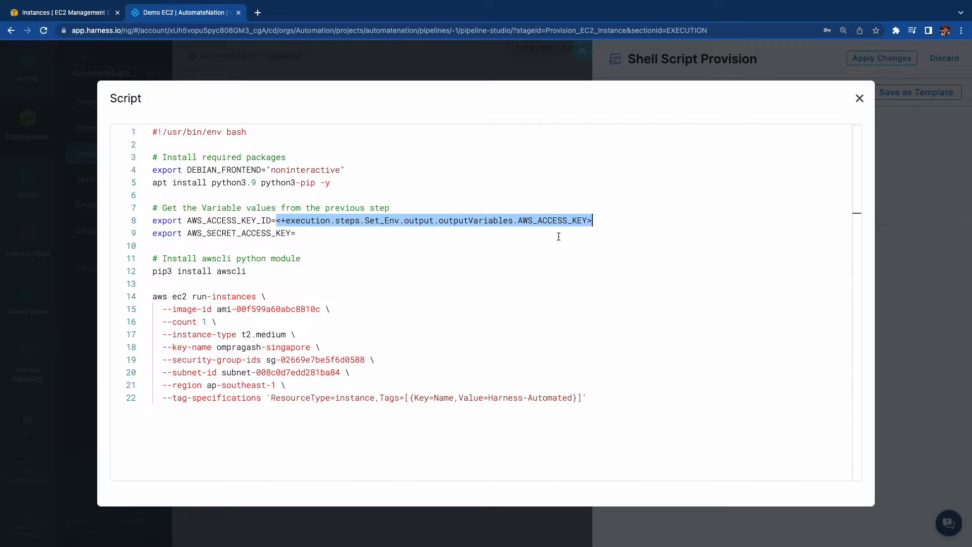
{"action": "key", "text": "ctrl+c"}
{"action": "left_click", "coordinate": [514, 234]}
{"action": "key", "text": "ctrl+v"}
{"action": "left_click", "coordinate": [586, 235]}
{"action": "key", "text": "BackSpace"}
{"action": "key", "text": "BackSpace"}
{"action": "key", "text": "BackSpace"}
{"action": "key", "text": "BackSpace"}
{"action": "key", "text": "BackSpace"}
{"action": "key", "text": "BackSpace"}
{"action": "type", "text": "SECRET"}
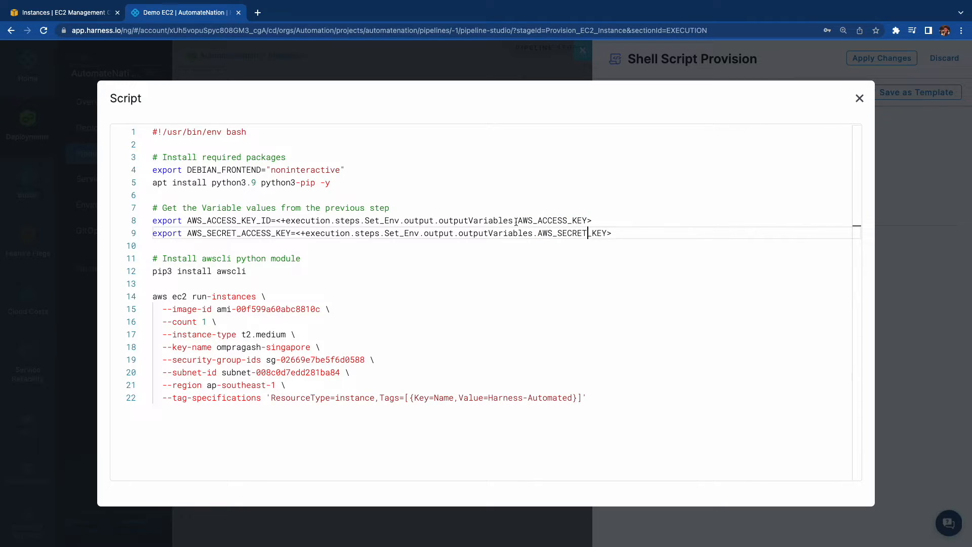
Review the script's secret key reference, awscli install and the run-instances image, type, key name, security group, region and Name tag.
{"action": "left_click_drag", "start_coordinate": [517, 221], "coordinate": [607, 233]}
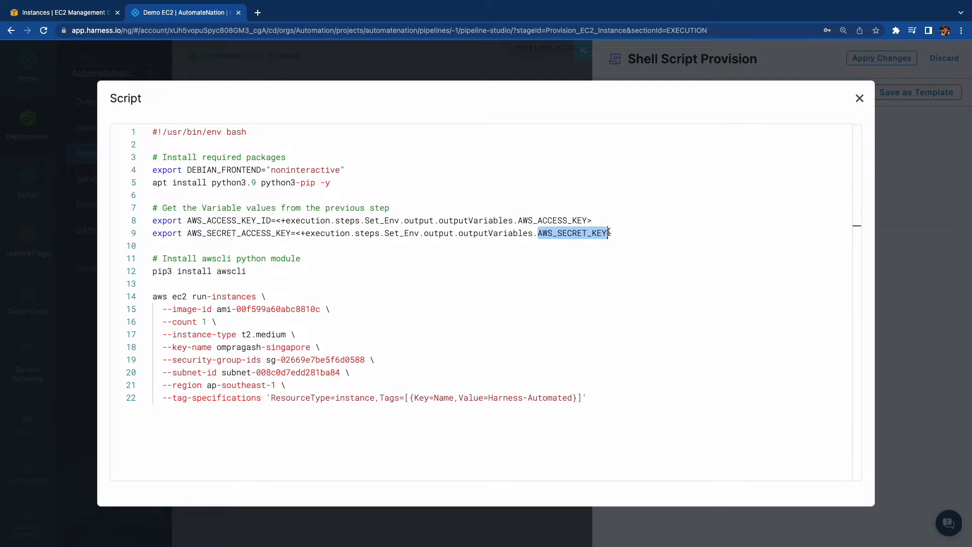
{"action": "left_click", "coordinate": [286, 278]}
{"action": "left_click_drag", "start_coordinate": [246, 272], "coordinate": [216, 272]}
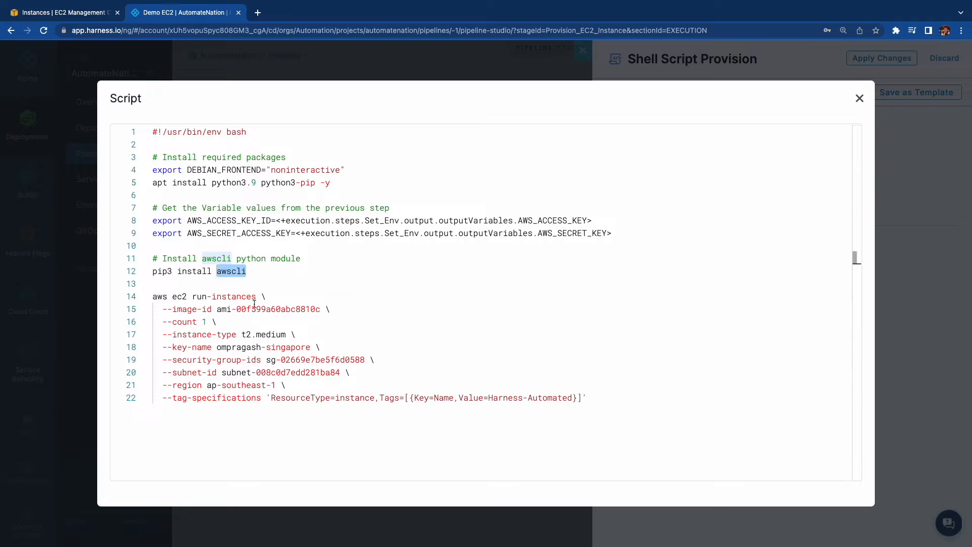
{"action": "left_click_drag", "start_coordinate": [216, 309], "coordinate": [330, 309]}
{"action": "left_click_drag", "start_coordinate": [237, 334], "coordinate": [292, 334]}
{"action": "left_click_drag", "start_coordinate": [212, 348], "coordinate": [345, 348]}
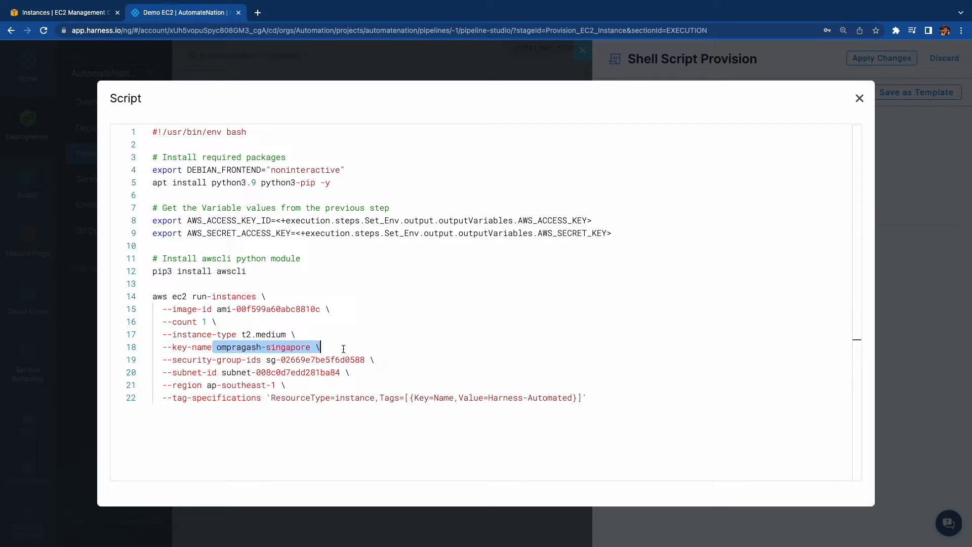
{"action": "left_click_drag", "start_coordinate": [266, 360], "coordinate": [375, 361]}
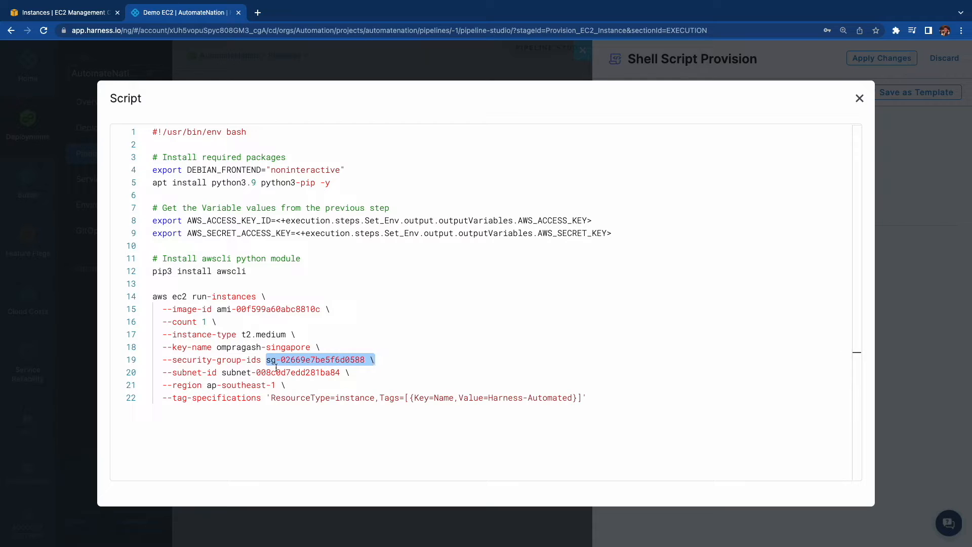
{"action": "left_click_drag", "start_coordinate": [207, 384], "coordinate": [281, 384]}
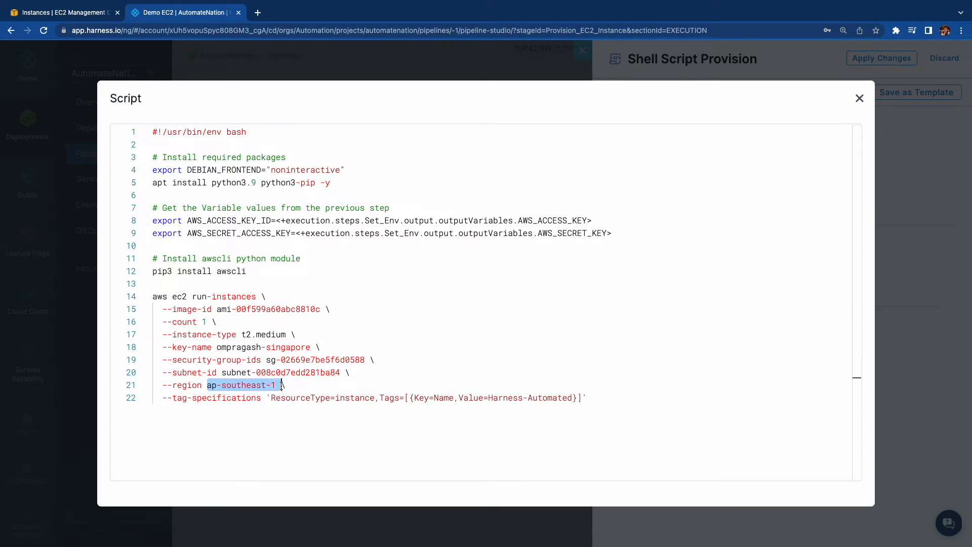
{"action": "left_click", "coordinate": [557, 393]}
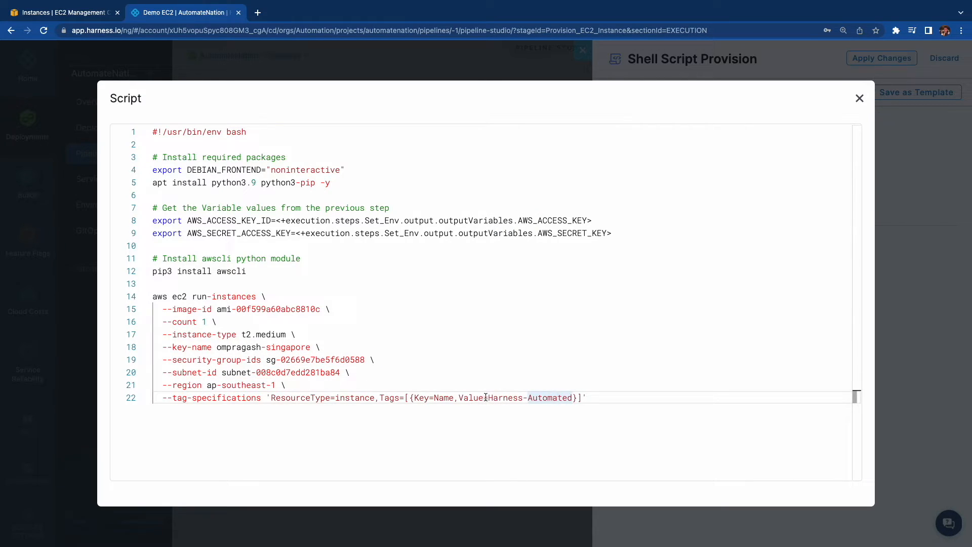
{"action": "left_click_drag", "start_coordinate": [487, 398], "coordinate": [573, 398]}
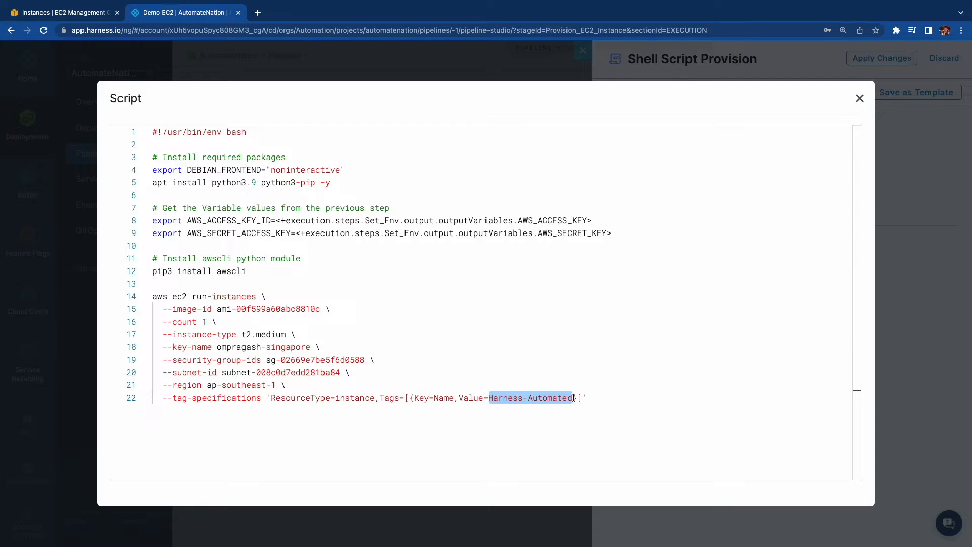
Add an empty line at the end of the script and close the expanded editor.
{"action": "left_click", "coordinate": [655, 400]}
{"action": "key", "text": "Return"}
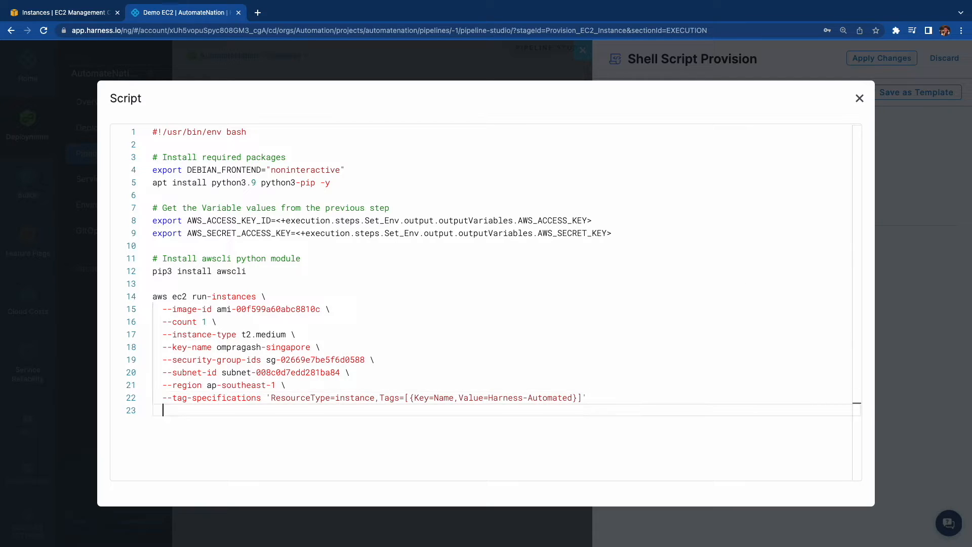
{"action": "left_click", "coordinate": [859, 98]}
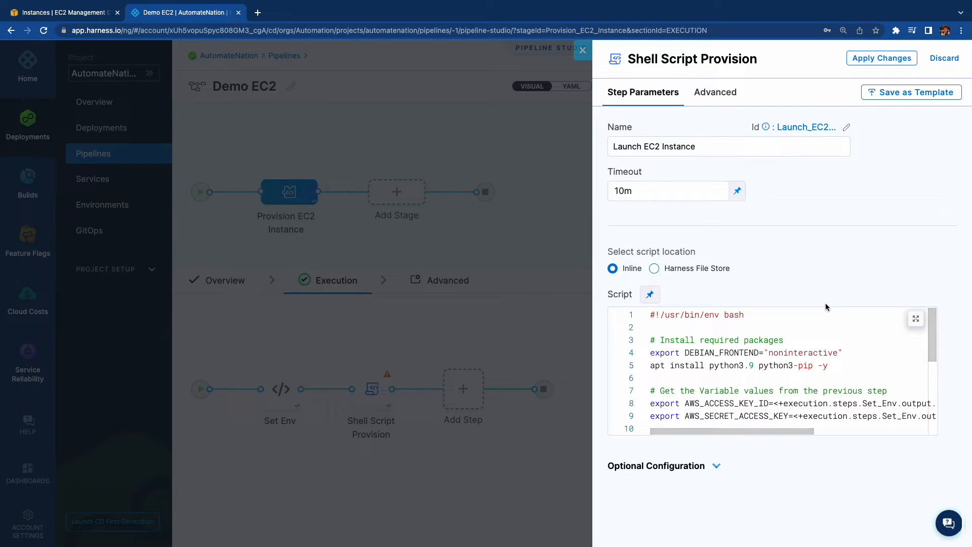
Set the Launch EC2 Instance step's delegate selector to drdelegate in its advanced settings and apply the changes.
{"action": "left_click", "coordinate": [719, 92]}
{"action": "left_click", "coordinate": [681, 186]}
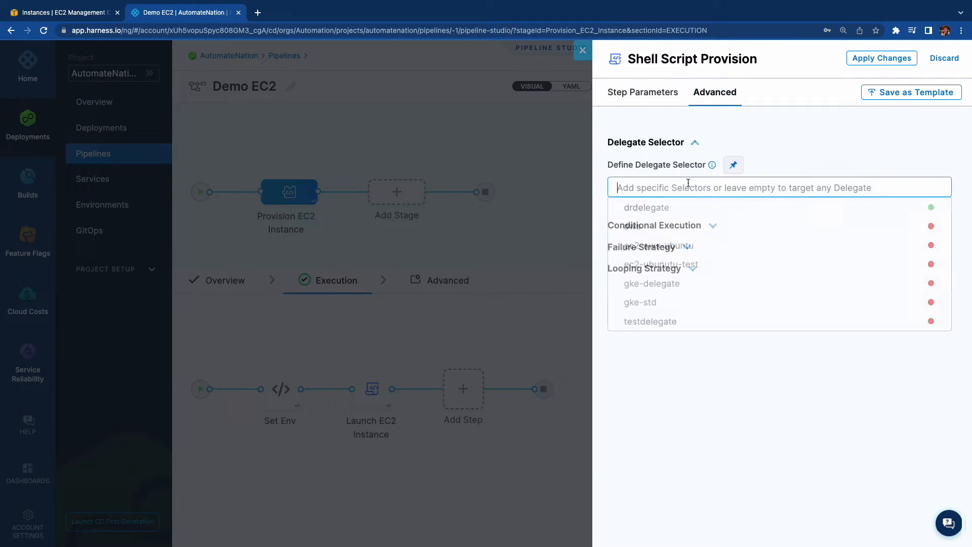
{"action": "left_click", "coordinate": [668, 208]}
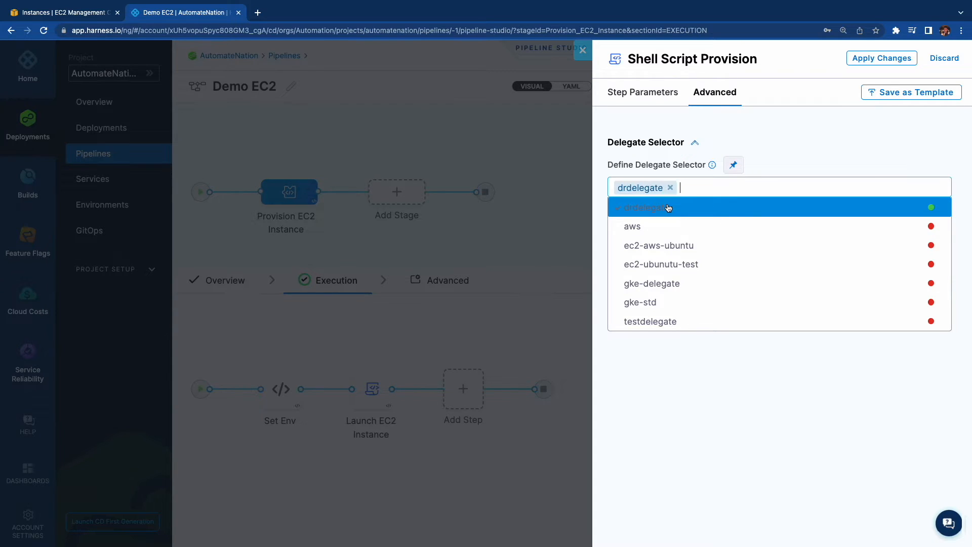
{"action": "left_click", "coordinate": [802, 115]}
{"action": "left_click", "coordinate": [874, 60]}
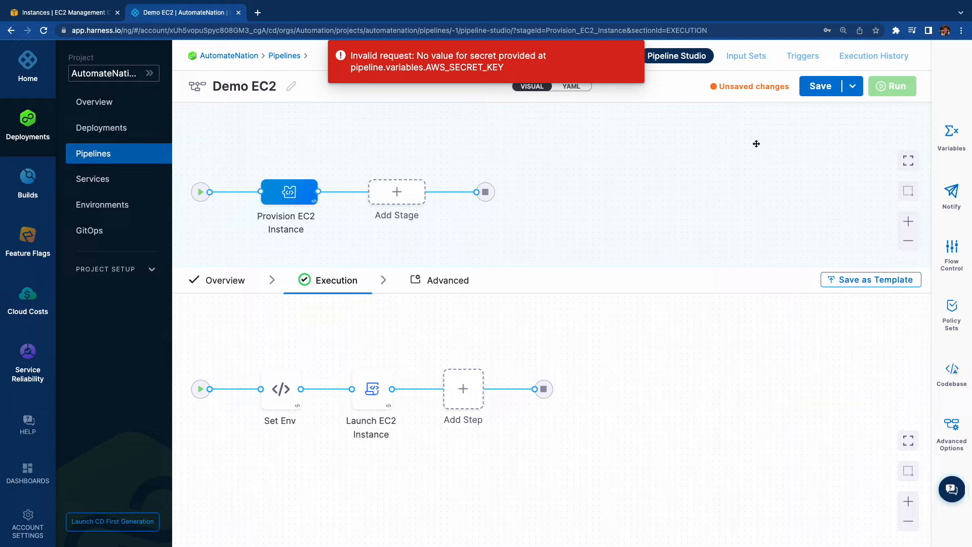
Assign the existing AWS_SECRET secret to the AWS_SECRET_KEY pipeline variable, then save the pipeline.
{"action": "left_click", "coordinate": [939, 147]}
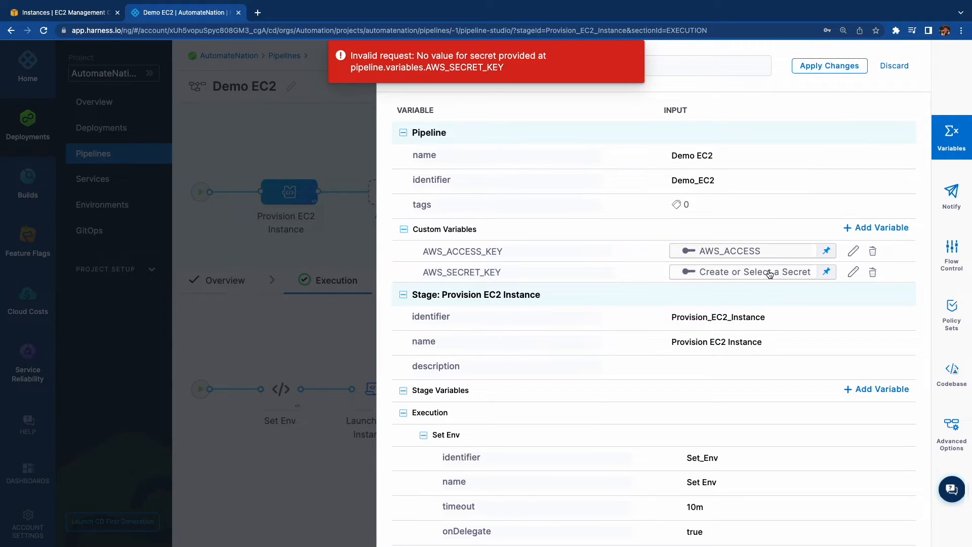
{"action": "left_click", "coordinate": [768, 272]}
{"action": "left_click", "coordinate": [390, 213]}
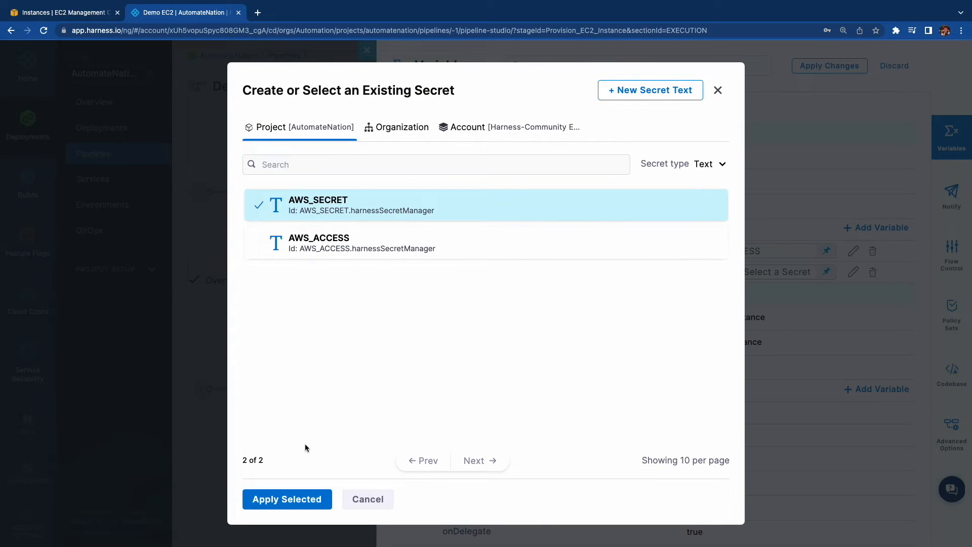
{"action": "left_click", "coordinate": [286, 499]}
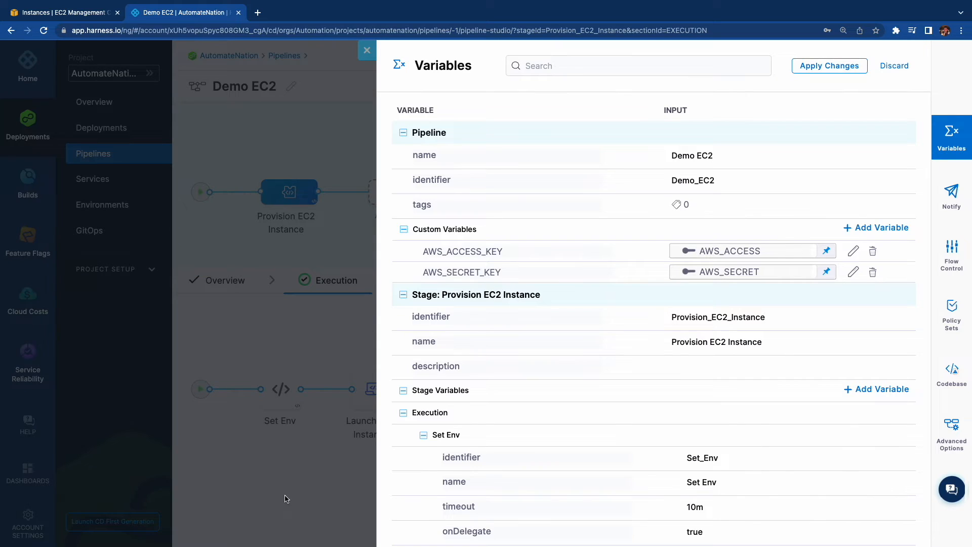
{"action": "left_click", "coordinate": [845, 75]}
{"action": "left_click", "coordinate": [817, 92]}
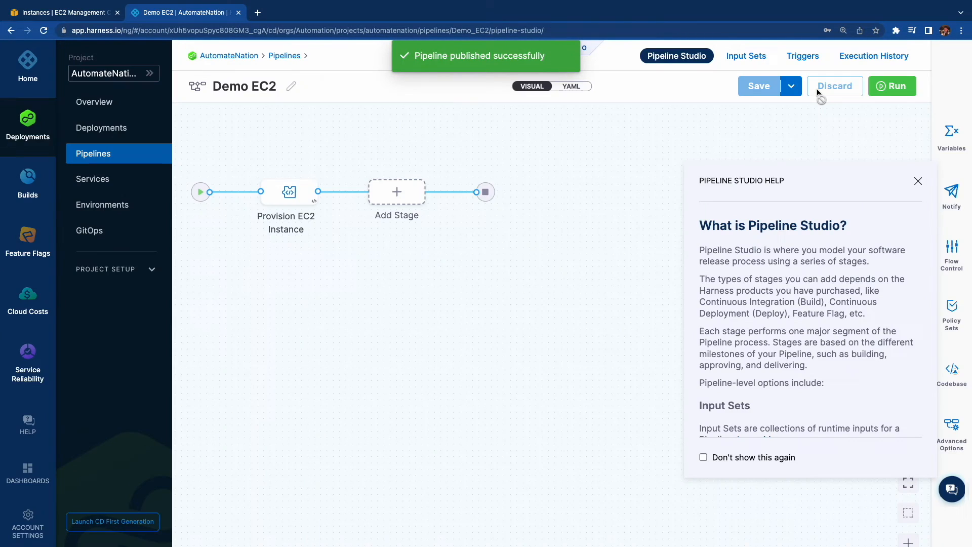
{"action": "left_click", "coordinate": [918, 182]}
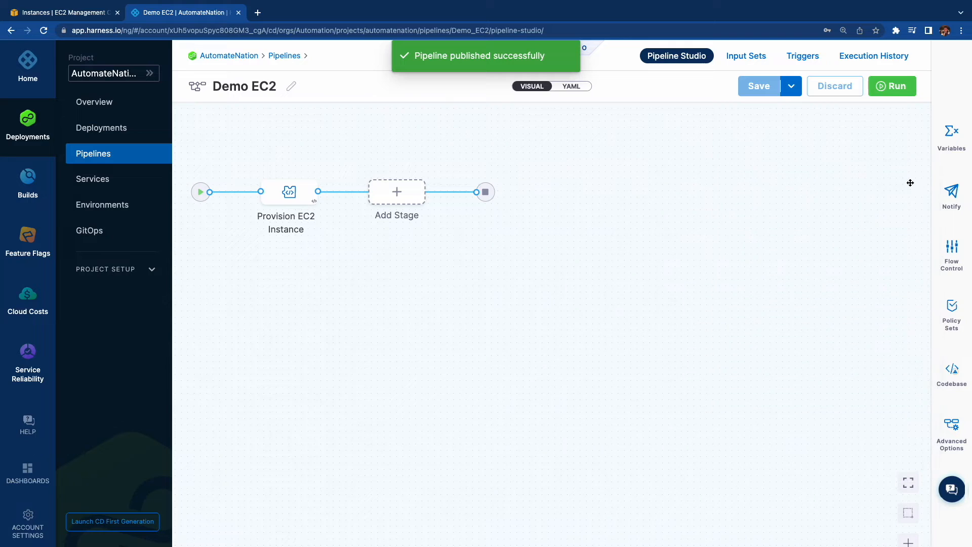
Switch to the AWS console, refresh the EC2 instances list, and return to the Harness pipeline.
{"action": "left_click", "coordinate": [87, 11]}
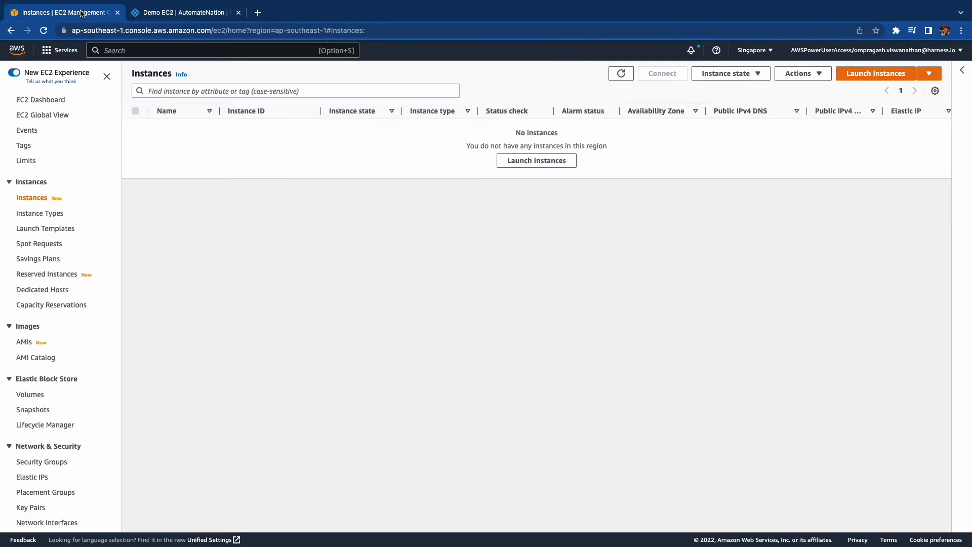
{"action": "left_click", "coordinate": [622, 74]}
{"action": "left_click", "coordinate": [196, 14]}
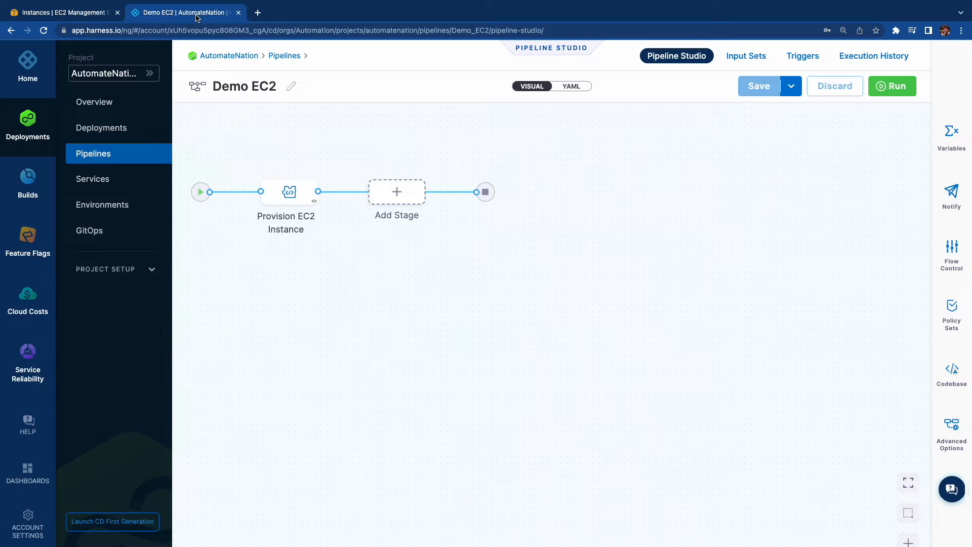
Run the Demo EC2 pipeline with all stages and open the Set Env step's console logs.
{"action": "left_click", "coordinate": [892, 86]}
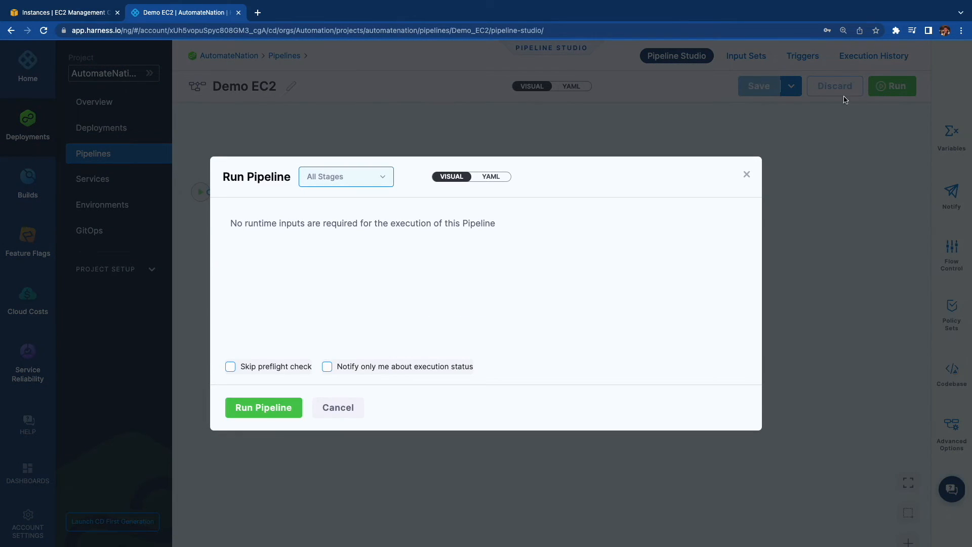
{"action": "left_click", "coordinate": [298, 407]}
{"action": "left_click", "coordinate": [286, 404]}
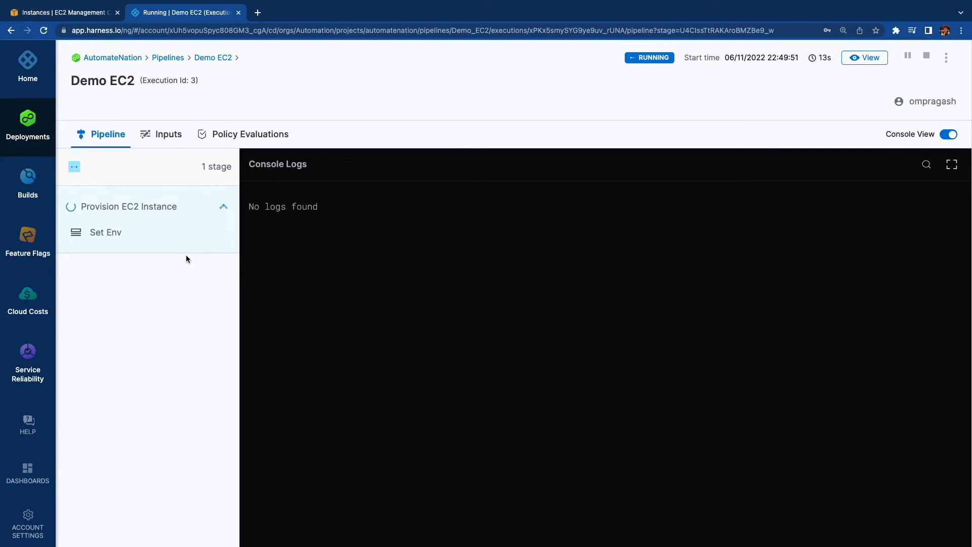
{"action": "left_click", "coordinate": [119, 238]}
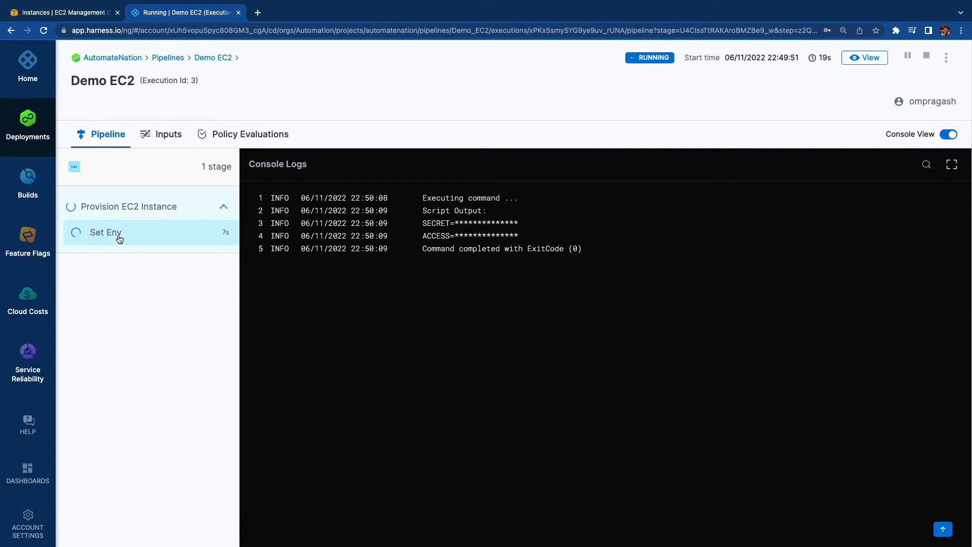
Examine the Set Env script output, then read the Launch EC2 Instance console logs from the awscli installation through to the end.
{"action": "left_click_drag", "start_coordinate": [422, 210], "coordinate": [496, 217]}
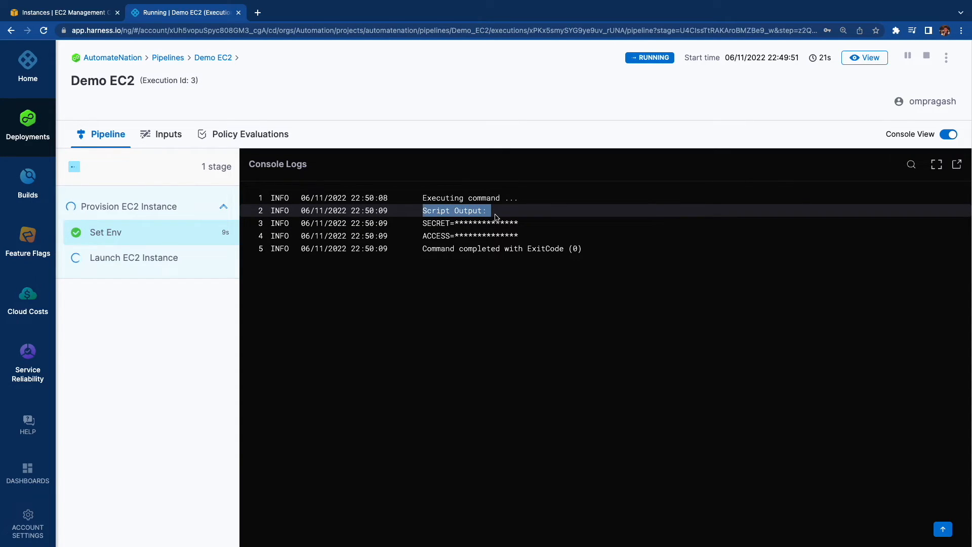
{"action": "left_click", "coordinate": [179, 259]}
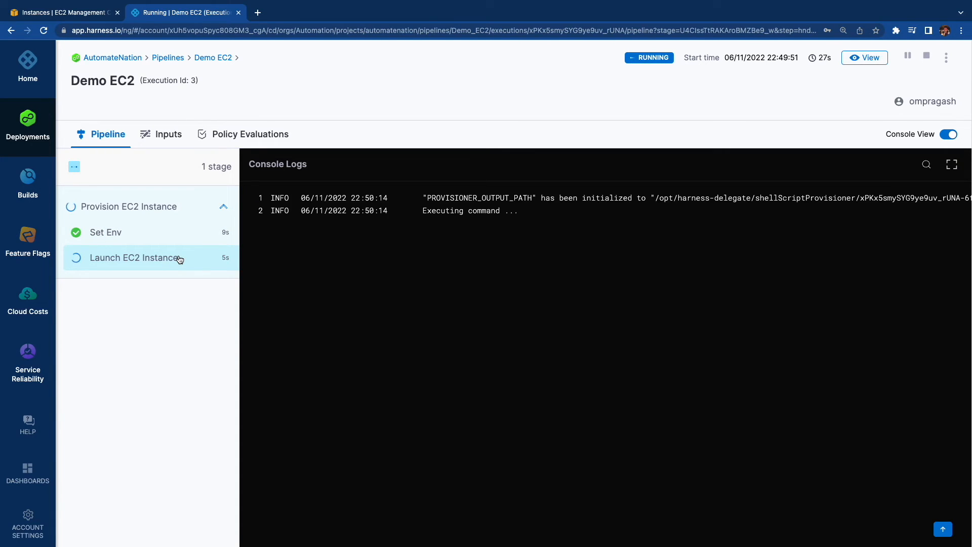
{"action": "scroll", "coordinate": [592, 377], "scroll_direction": "down", "scroll_amount": 2}
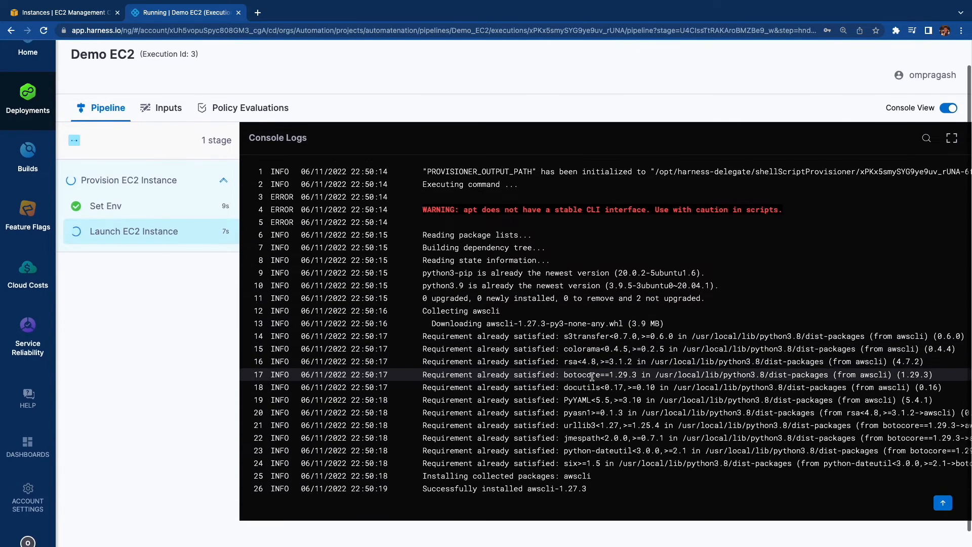
{"action": "scroll", "coordinate": [592, 379], "scroll_direction": "up", "scroll_amount": 20}
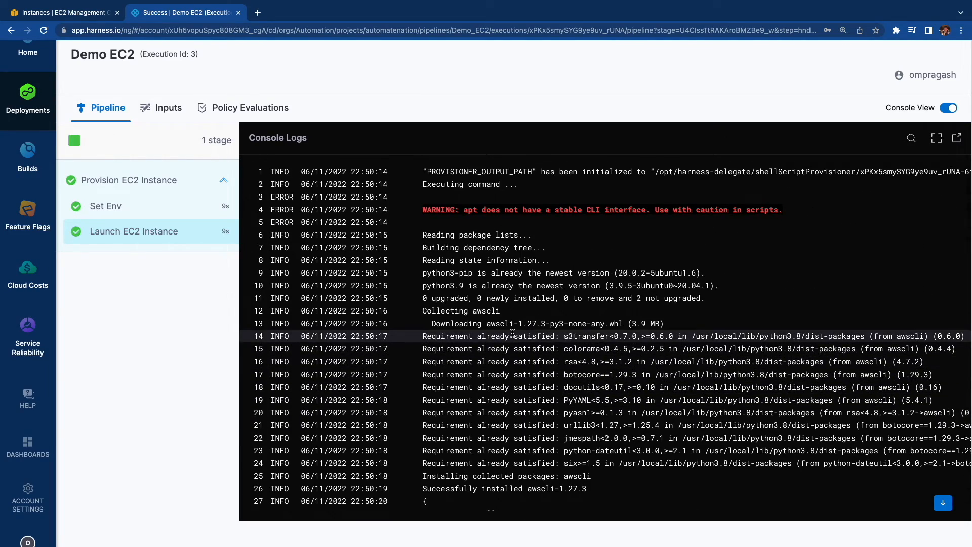
{"action": "left_click_drag", "start_coordinate": [425, 311], "coordinate": [514, 314]}
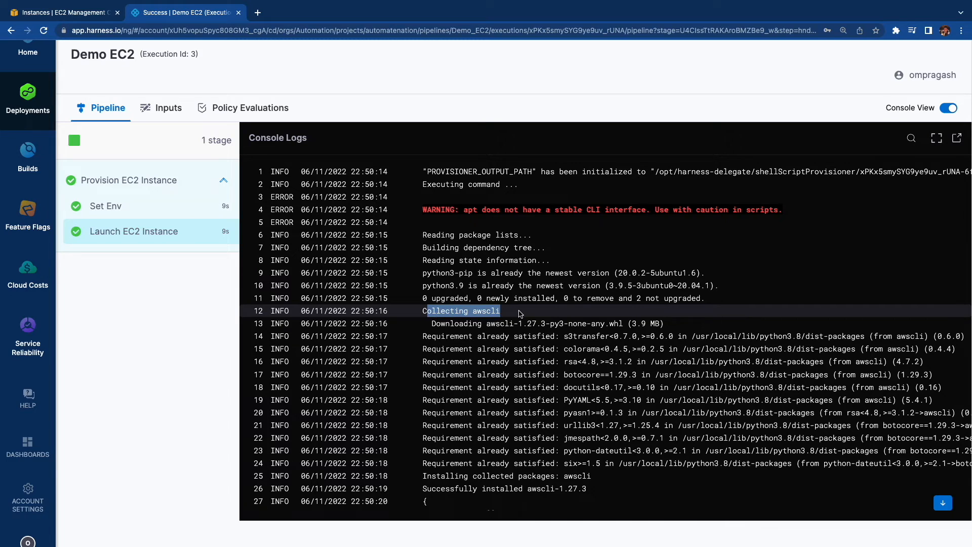
{"action": "scroll", "coordinate": [556, 453], "scroll_direction": "down", "scroll_amount": 1}
{"action": "left_click_drag", "start_coordinate": [472, 445], "coordinate": [606, 449]}
{"action": "scroll", "coordinate": [606, 449], "scroll_direction": "down", "scroll_amount": 5}
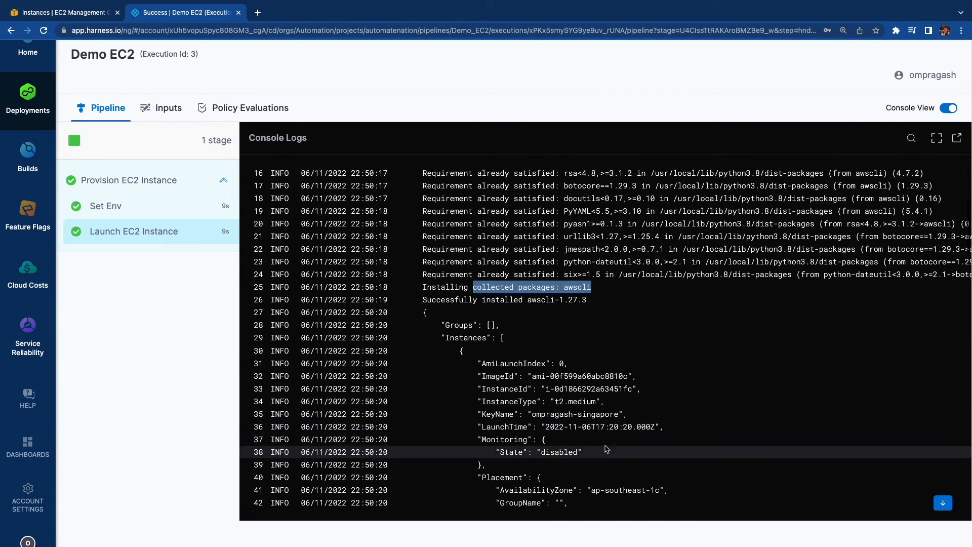
{"action": "scroll", "coordinate": [606, 449], "scroll_direction": "down", "scroll_amount": 3}
{"action": "left_click_drag", "start_coordinate": [478, 207], "coordinate": [601, 212]}
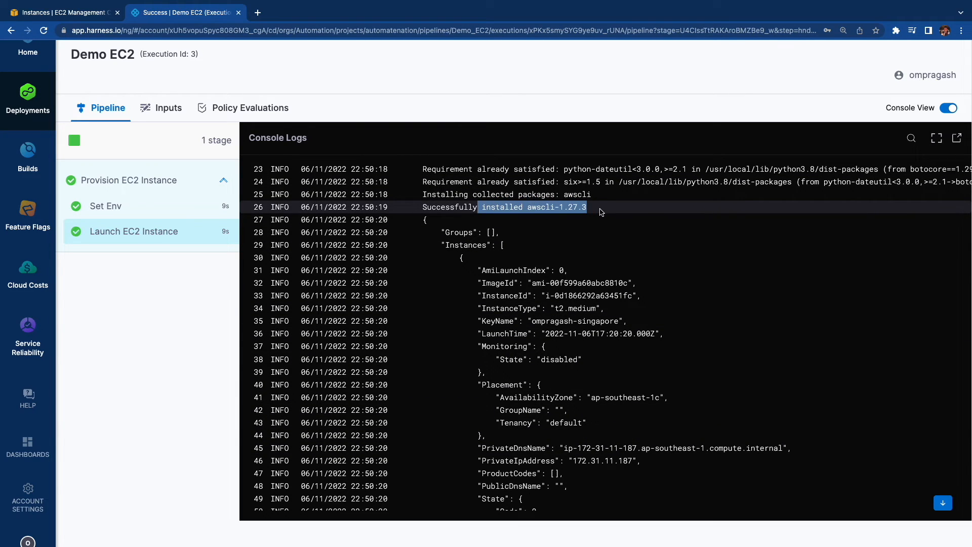
{"action": "scroll", "coordinate": [549, 333], "scroll_direction": "down", "scroll_amount": 20}
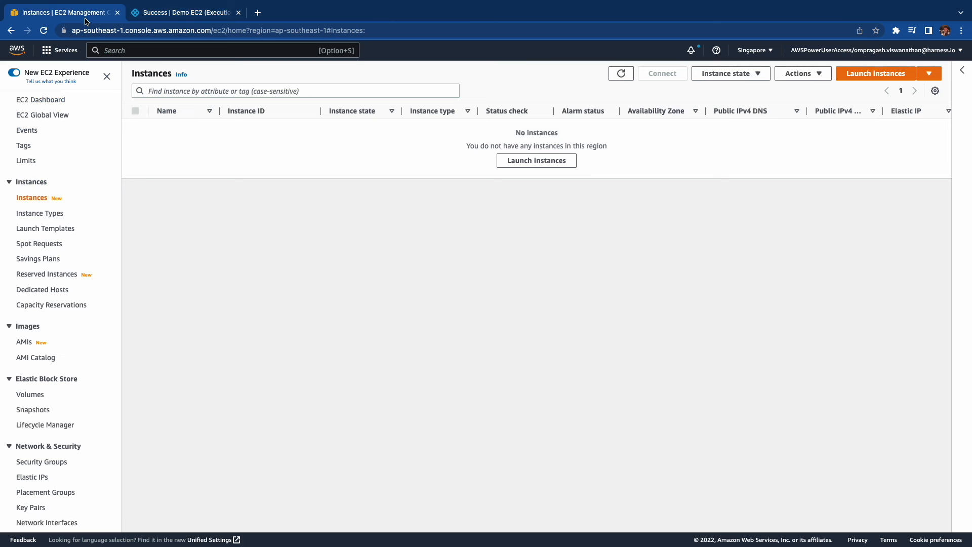
Switch to the AWS console, refresh the EC2 instances list, and check the new instance's full name without changing it.
{"action": "left_click", "coordinate": [85, 15]}
{"action": "left_click", "coordinate": [620, 73]}
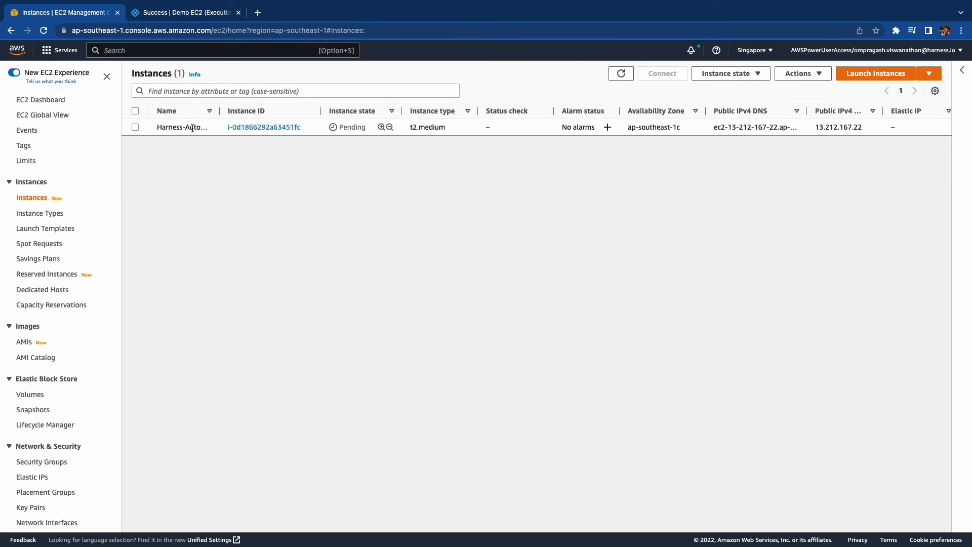
{"action": "left_click", "coordinate": [208, 126]}
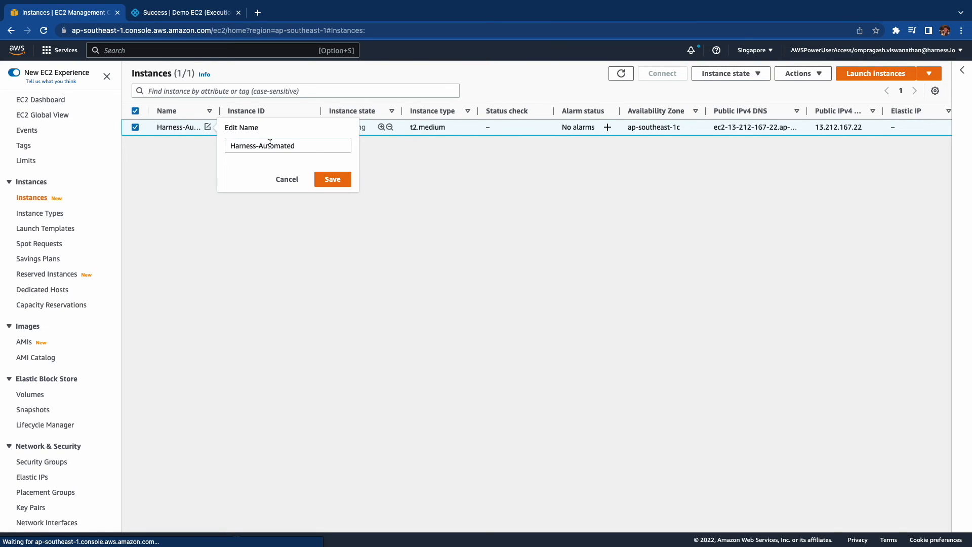
{"action": "left_click", "coordinate": [286, 180]}
Return to Harness and open the Demo EC2 pipeline from the project's pipelines list in Pipeline Studio.
{"action": "left_click", "coordinate": [189, 14]}
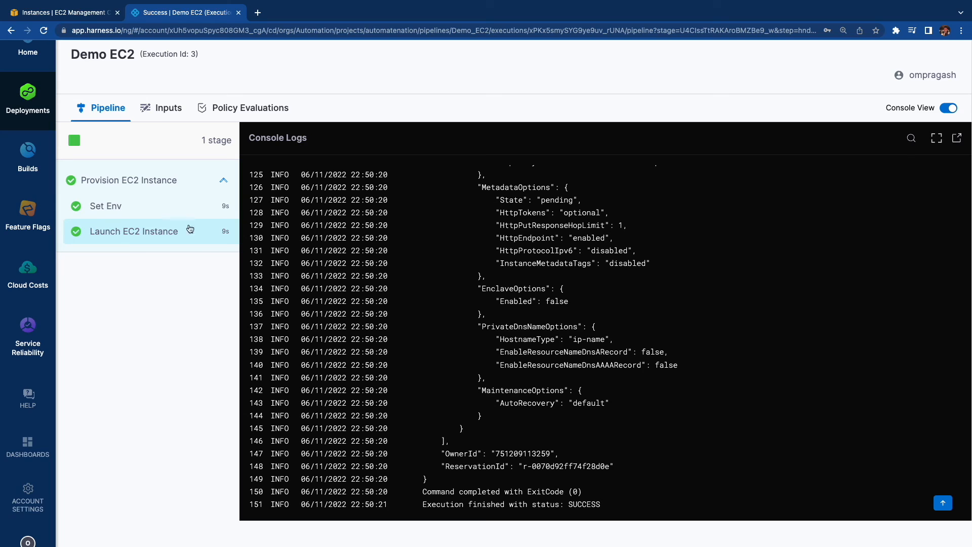
{"action": "left_click", "coordinate": [37, 91]}
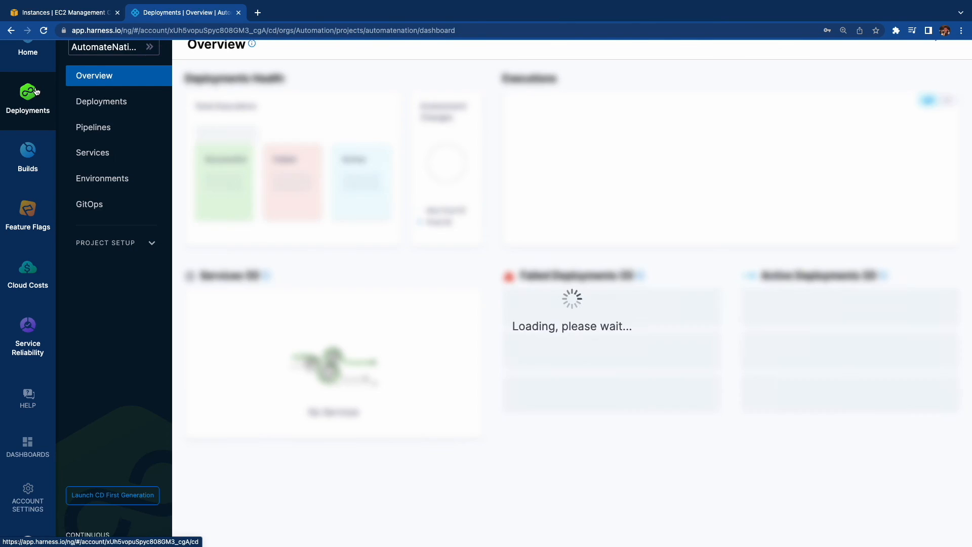
{"action": "left_click", "coordinate": [134, 135]}
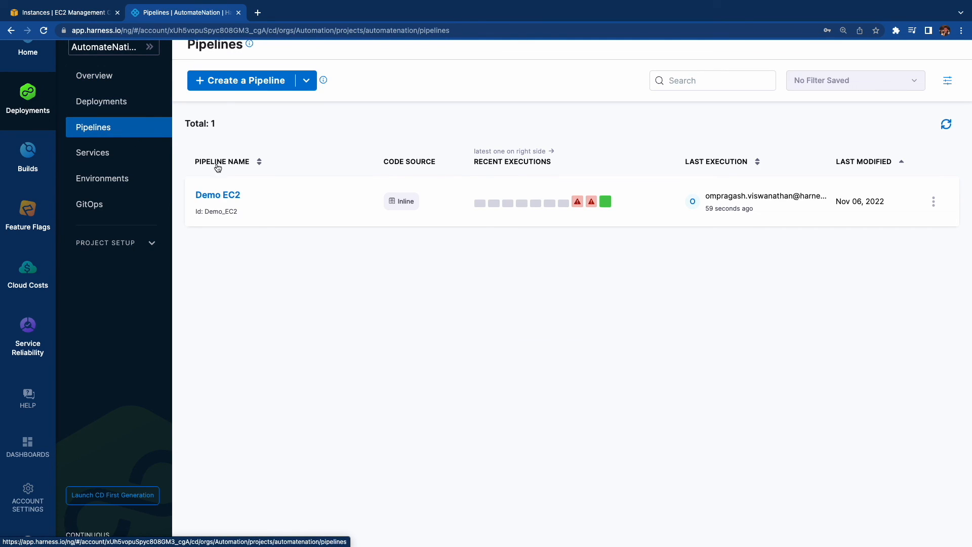
{"action": "left_click", "coordinate": [225, 196]}
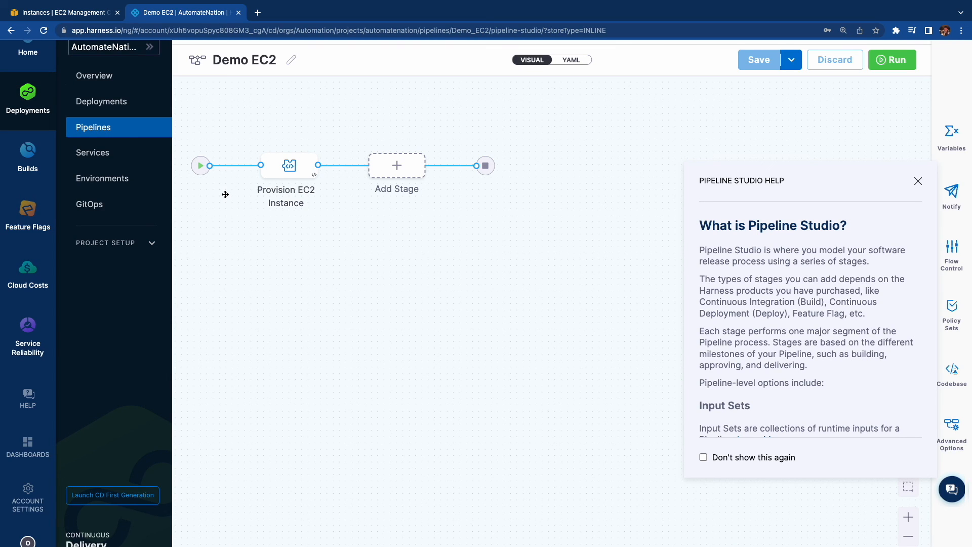